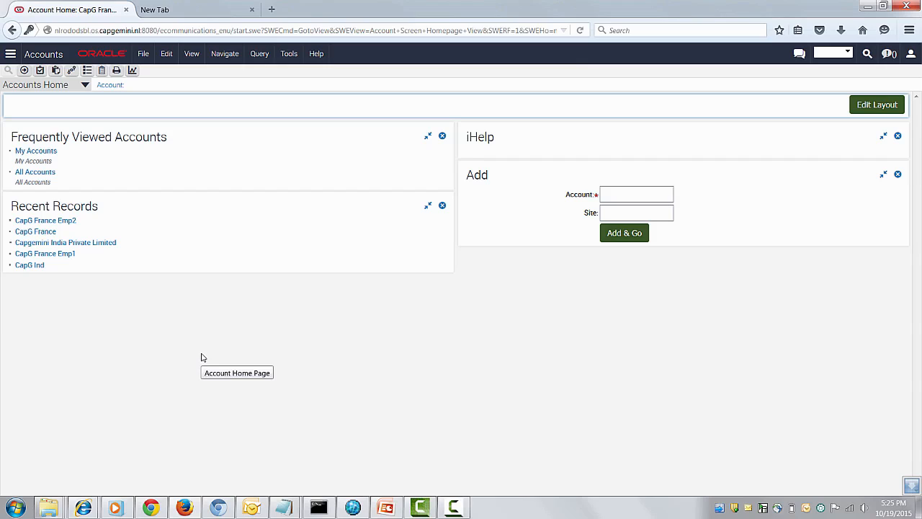
- Open the CapG France account's Account Hierarchy and display it as the Account Org Hierarchy Chart
click(173, 271)
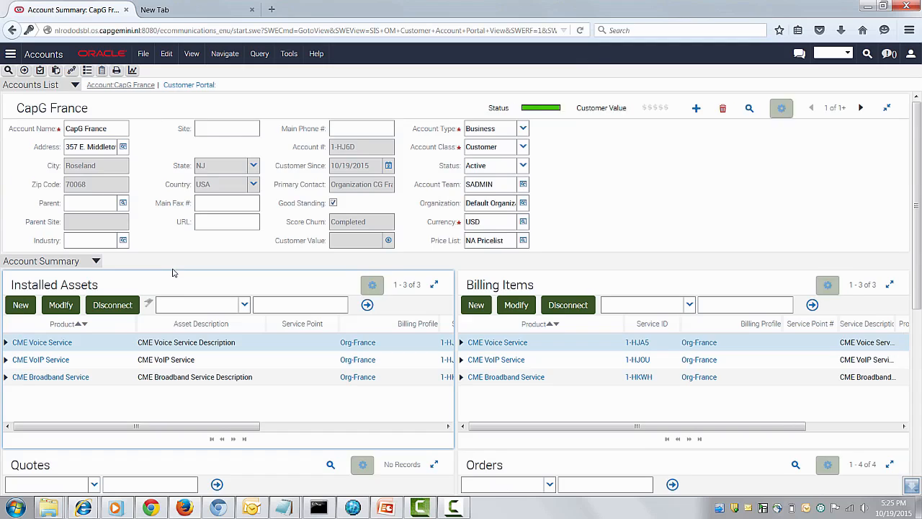
click(50, 262)
scroll(64, 249, up, 10)
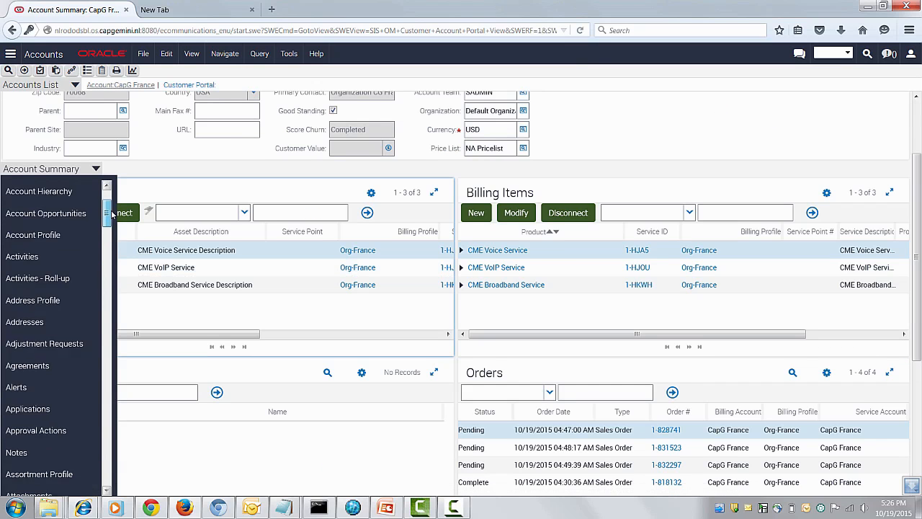
click(65, 222)
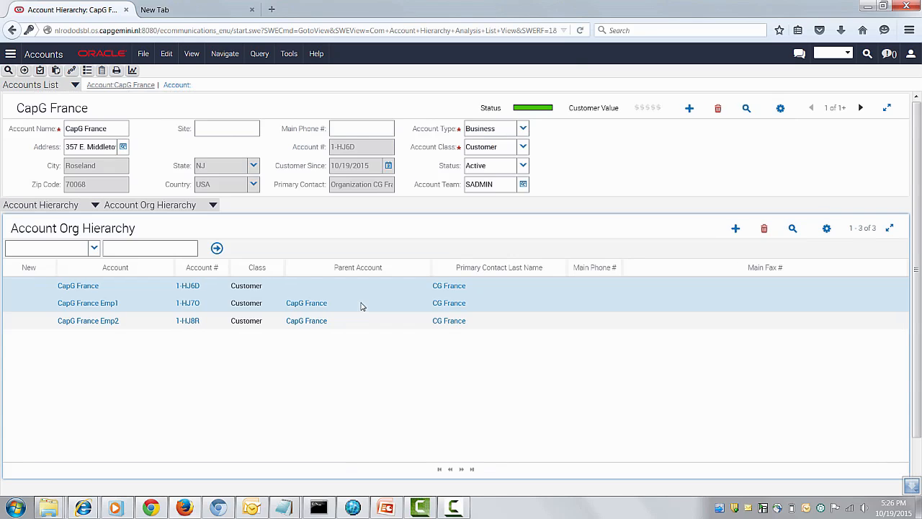
click(193, 210)
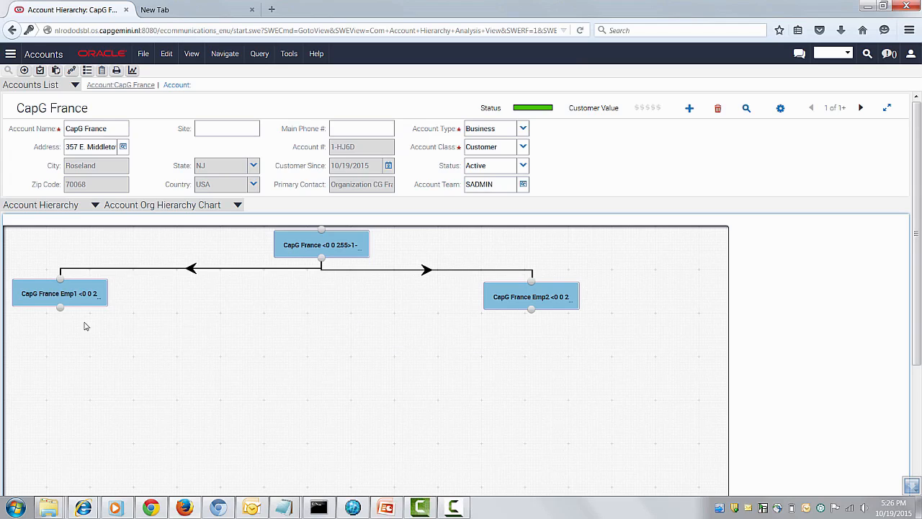
- Return to the Account Summary view of the CapG France account
click(43, 207)
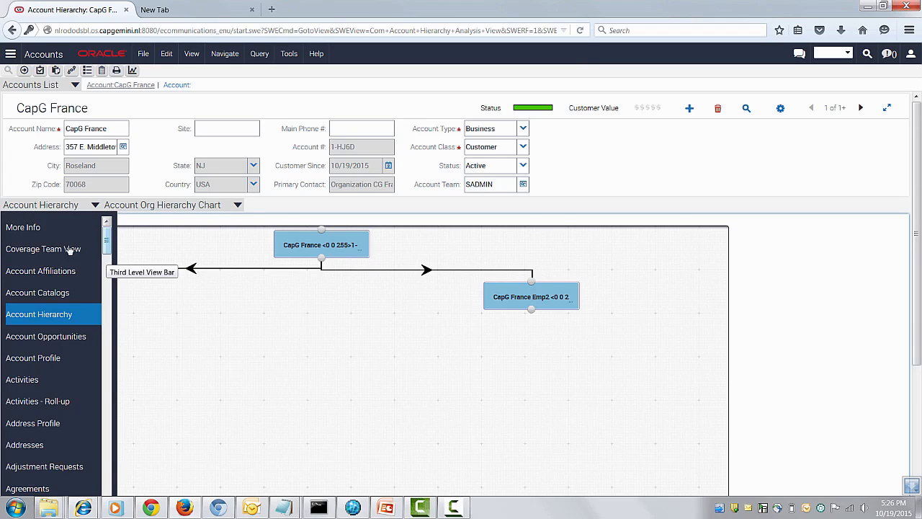
scroll(67, 458, down, 3)
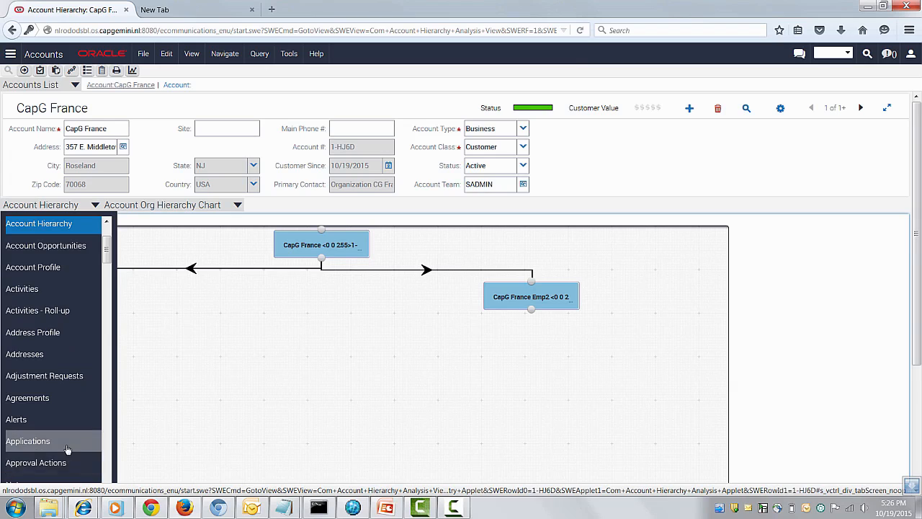
scroll(67, 456, down, 3)
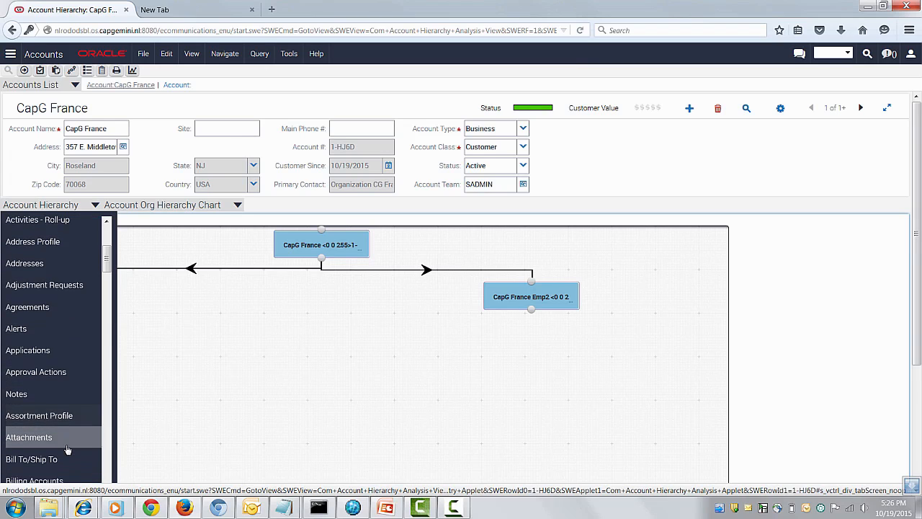
scroll(67, 450, up, 4)
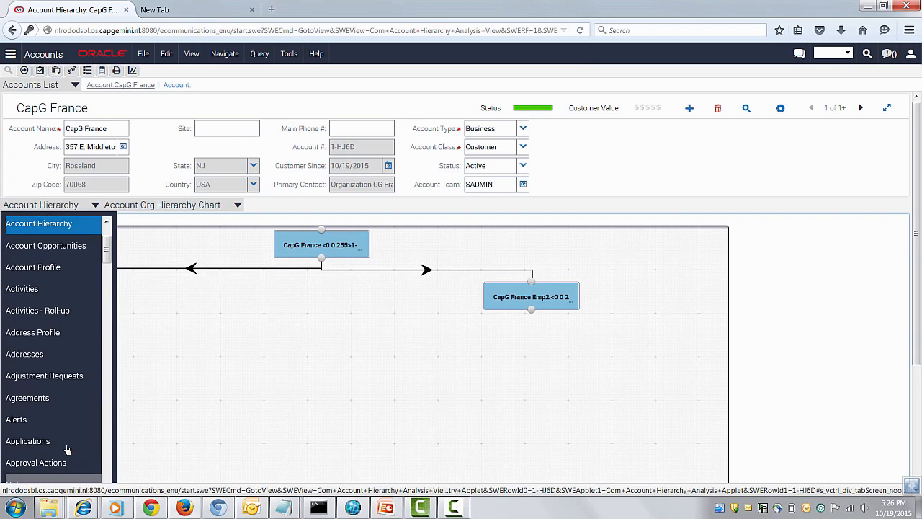
scroll(67, 450, down, 10)
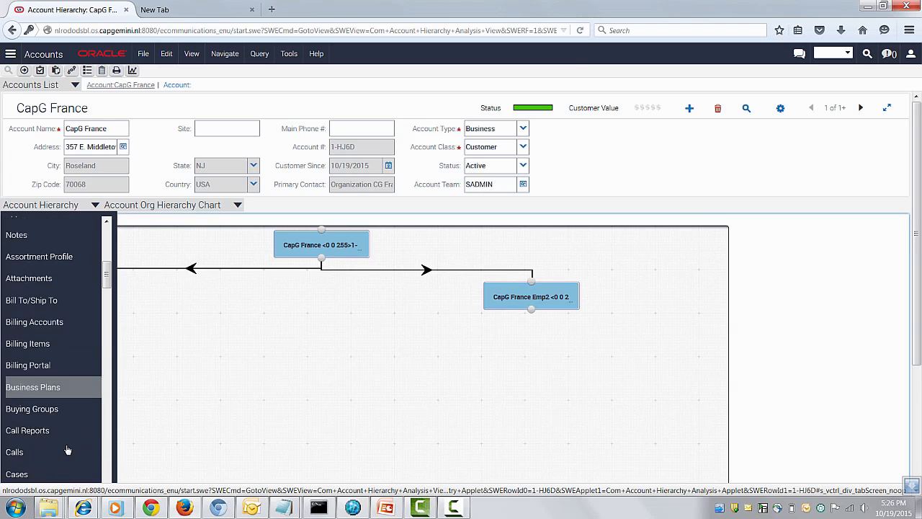
scroll(66, 450, down, 8)
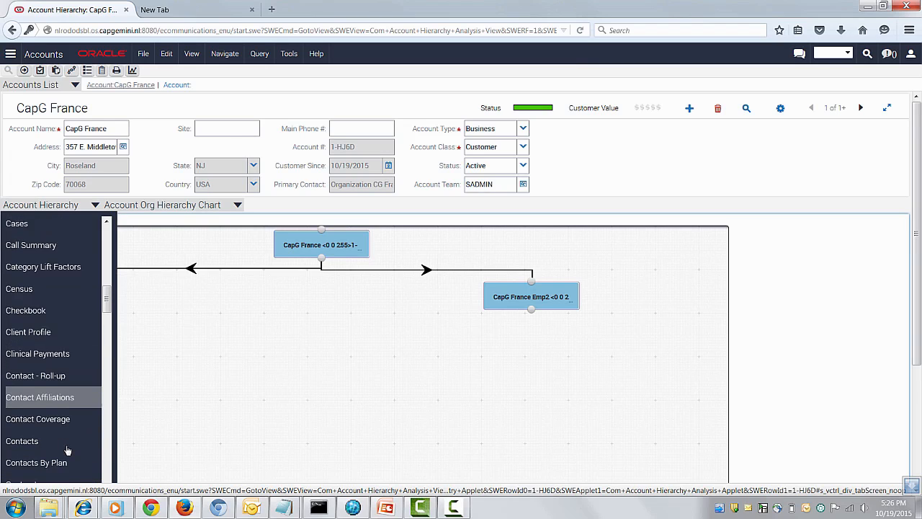
scroll(66, 449, down, 6)
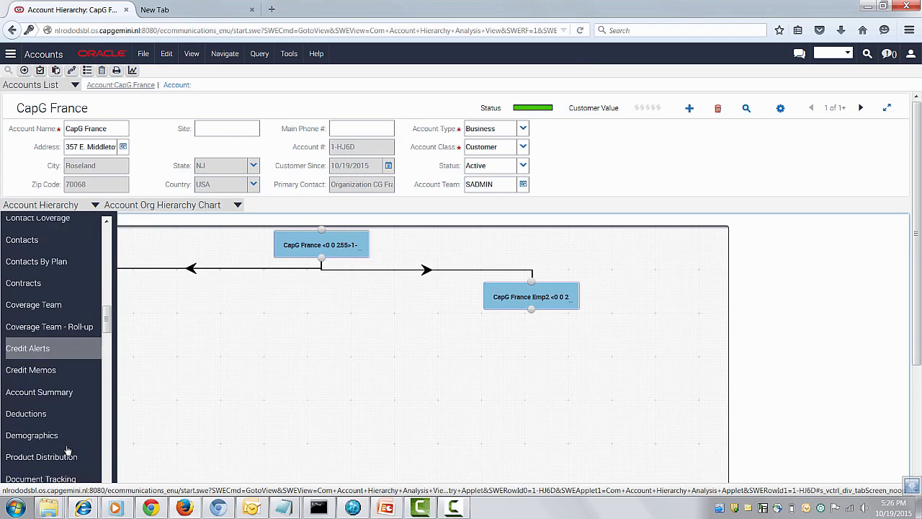
scroll(66, 451, down, 3)
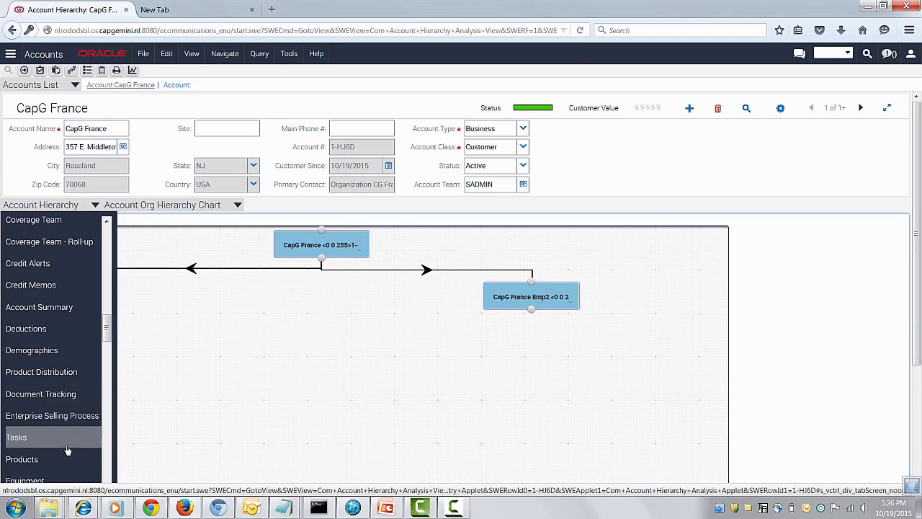
click(50, 307)
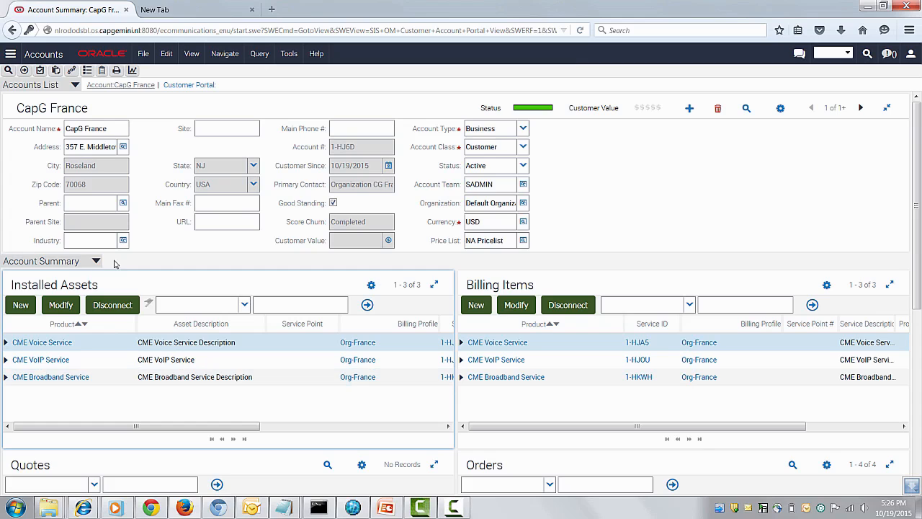
- View the account summary of CapG France Emp1 and go back to the CapG France account summary
click(11, 55)
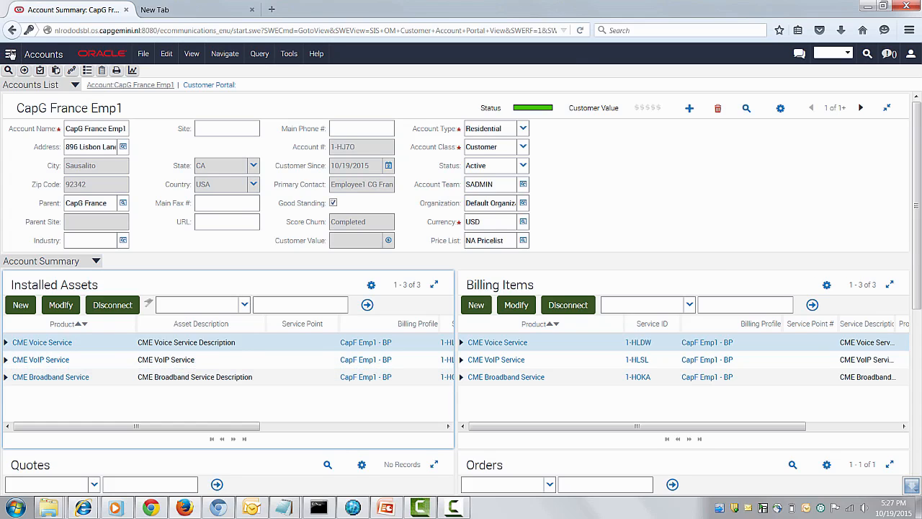
click(12, 54)
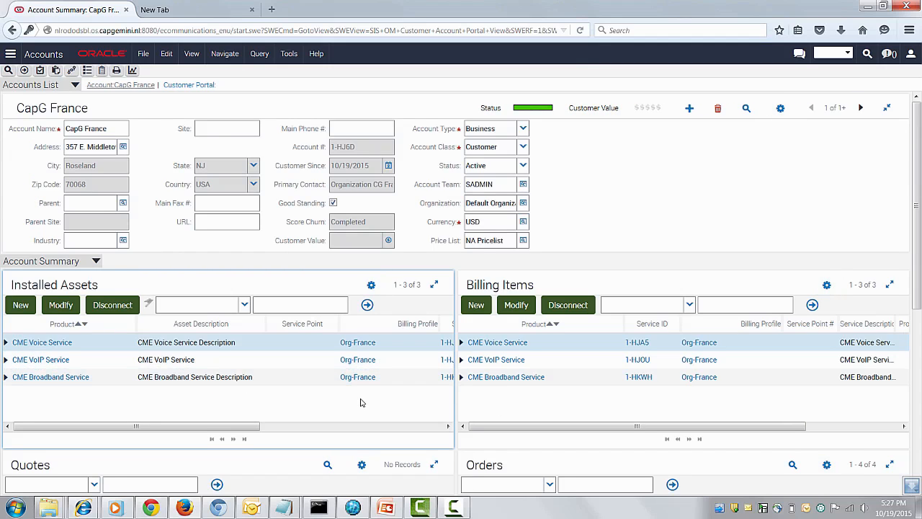
- Sort CapG France's orders by order date in ascending order and open the earliest pending sales order
scroll(346, 397, down, 3)
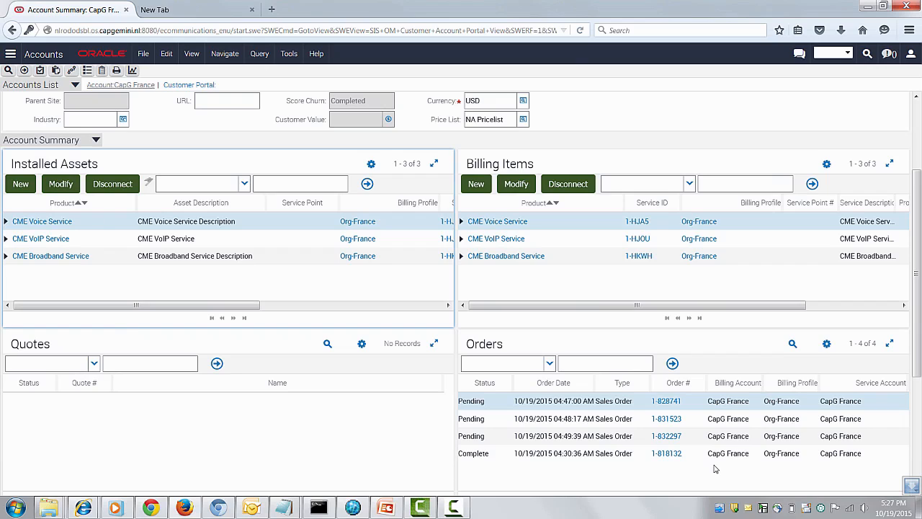
click(583, 393)
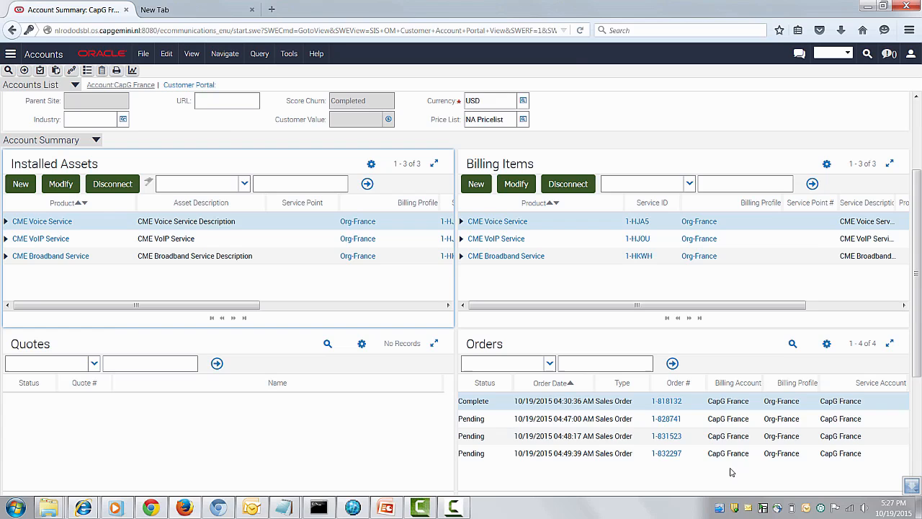
click(675, 420)
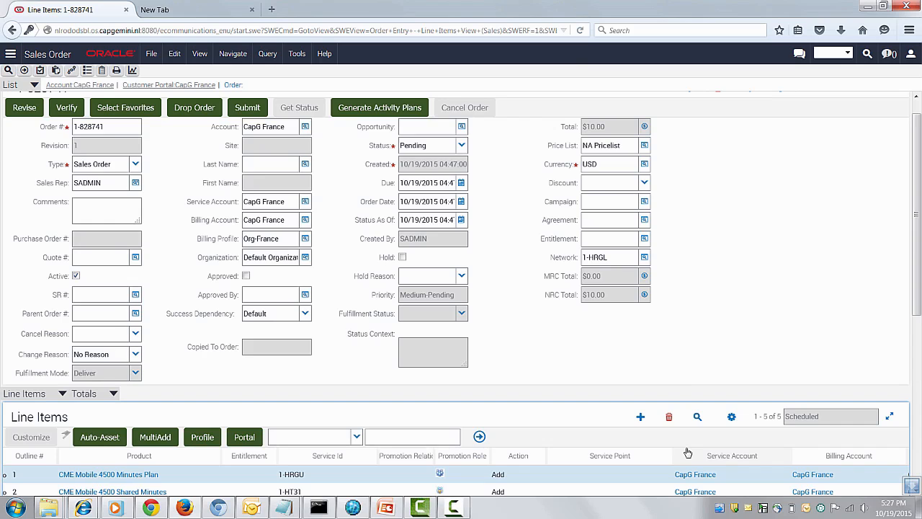
- Open the order's Promotion Group Details and add another CME Voice Share Member with order quantity 1 from the promotion group definition
scroll(288, 432, down, 3)
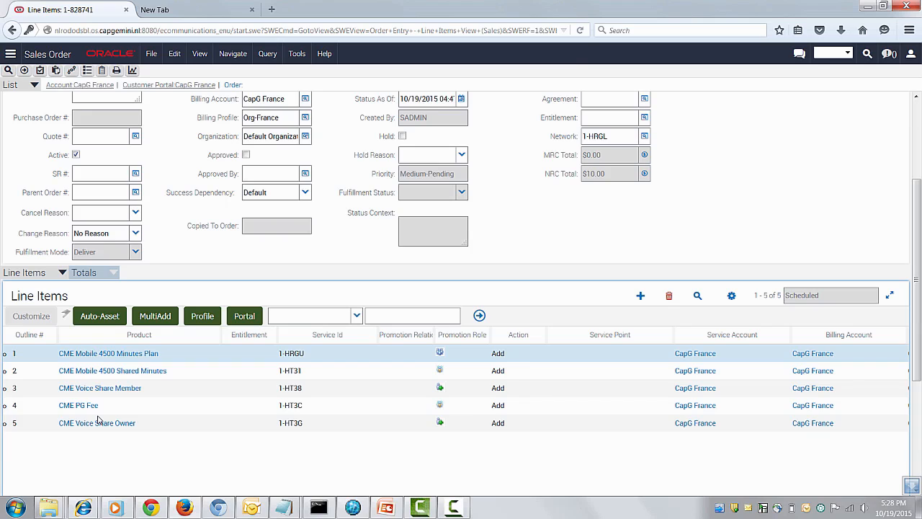
click(113, 272)
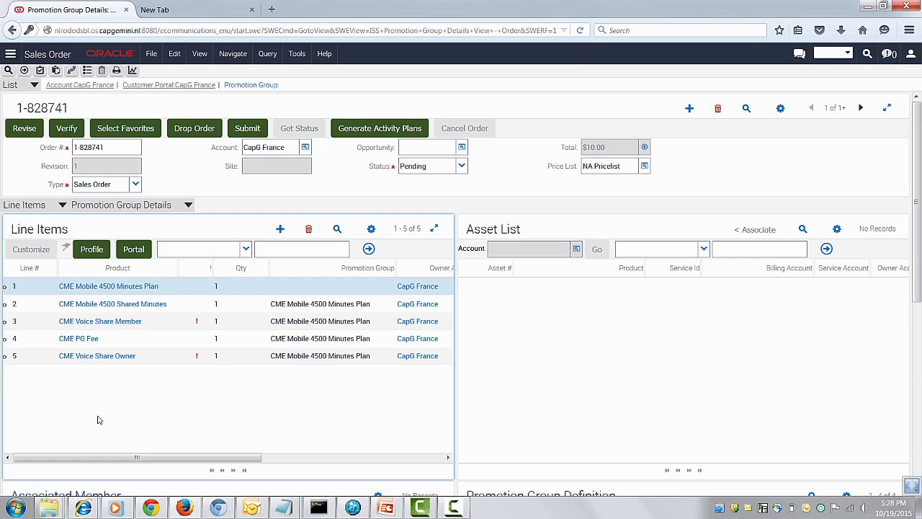
scroll(99, 420, down, 5)
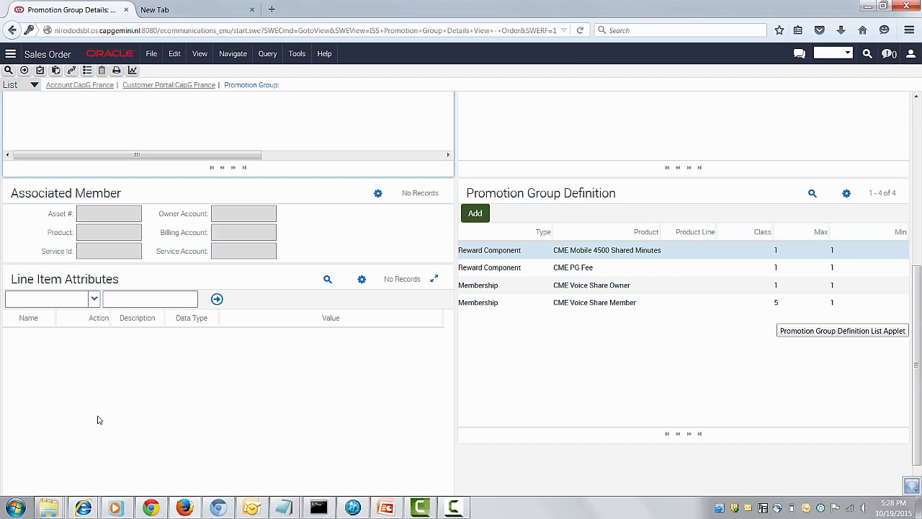
scroll(99, 420, up, 2)
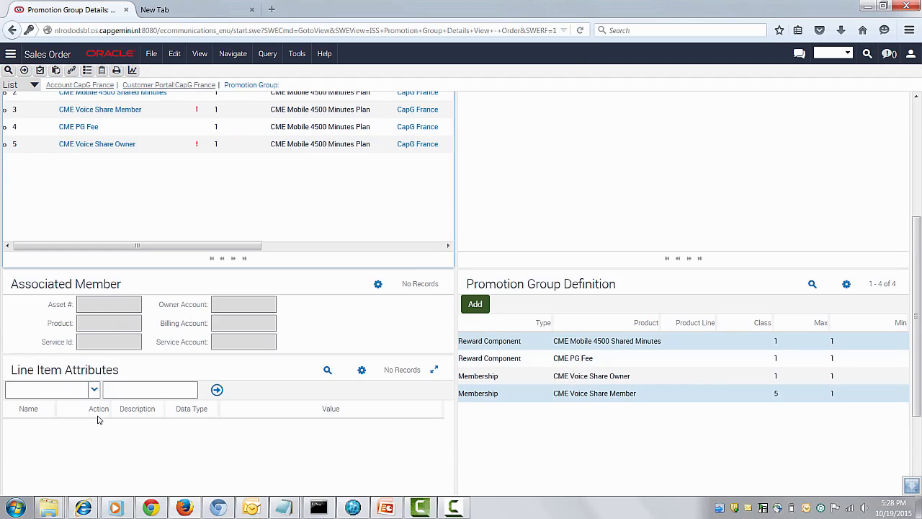
click(594, 393)
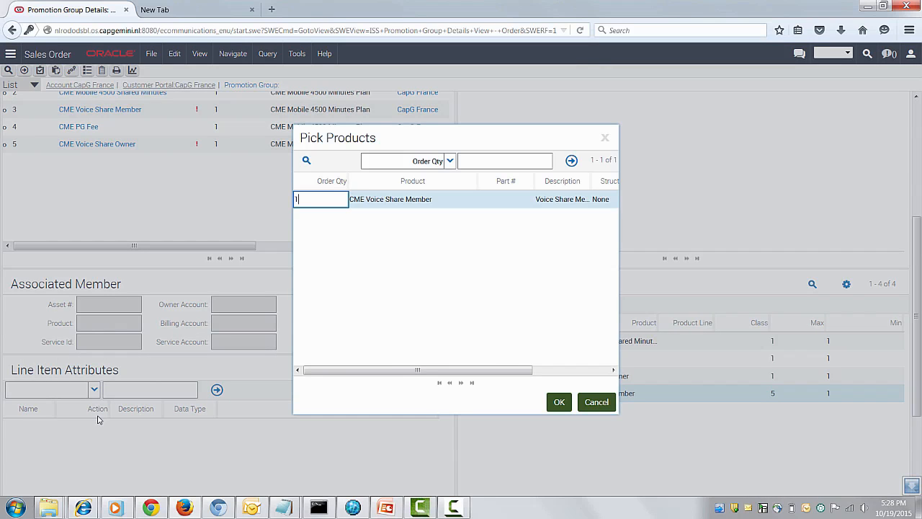
key(Tab)
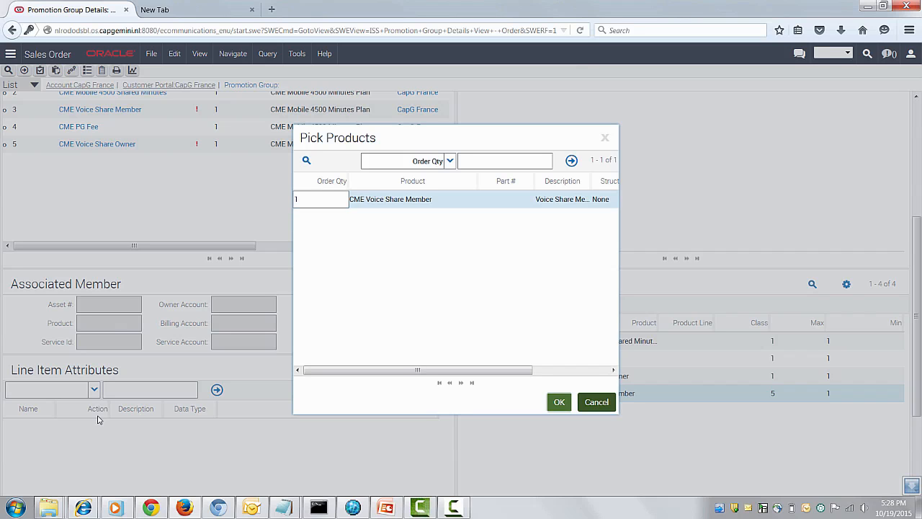
key(Return)
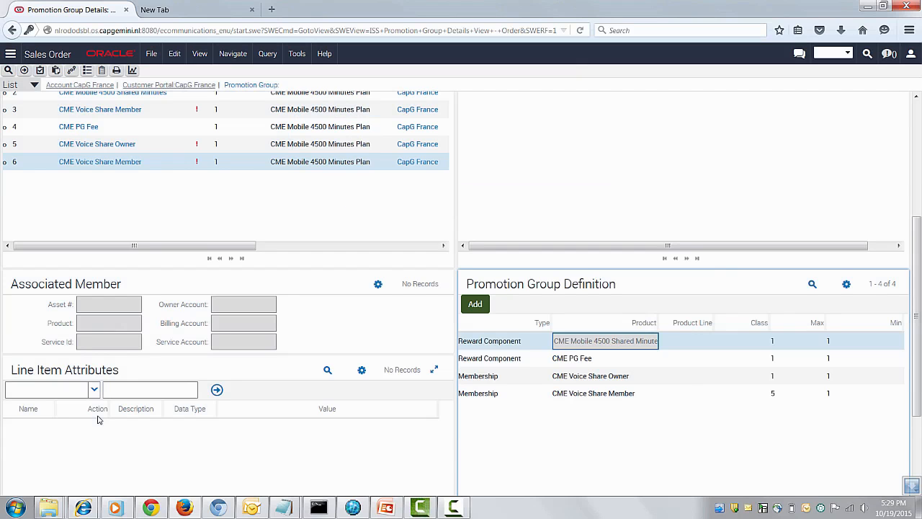
- Associate CapG France's CME Voice Service asset with the CME Voice Share Owner line item
scroll(99, 420, up, 3)
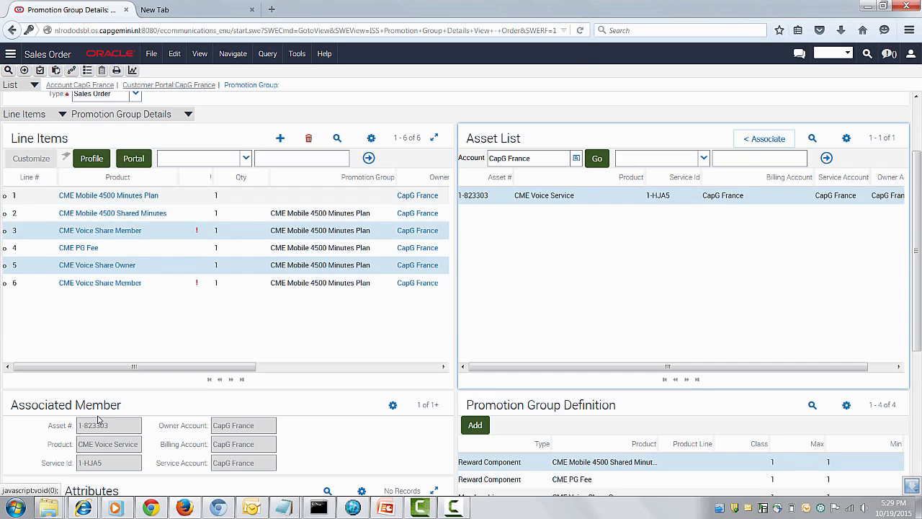
- For the CME Voice Share Member on line 3, search for the asset list's account with the query *fra*1
click(154, 230)
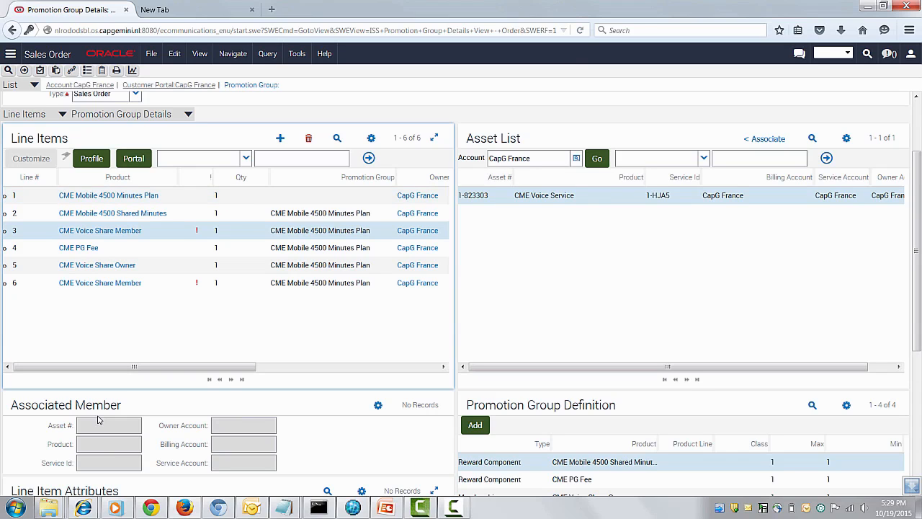
click(576, 158)
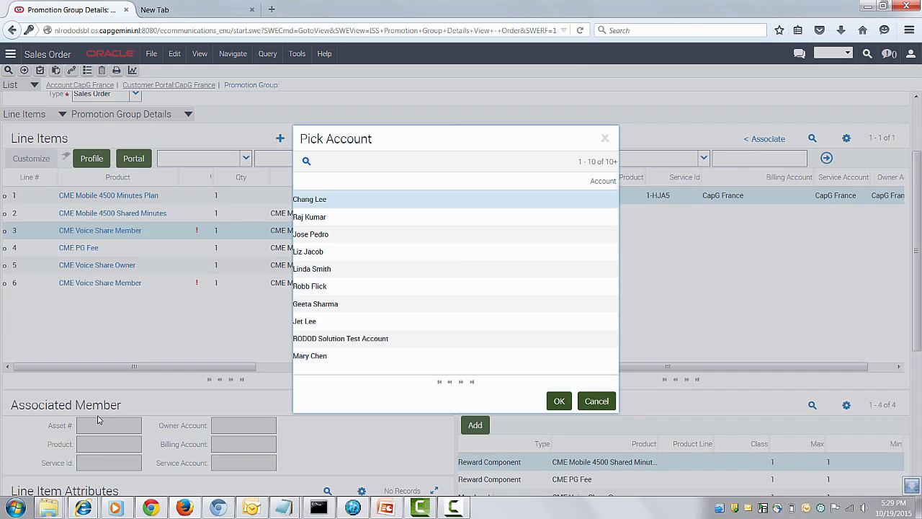
key(Return)
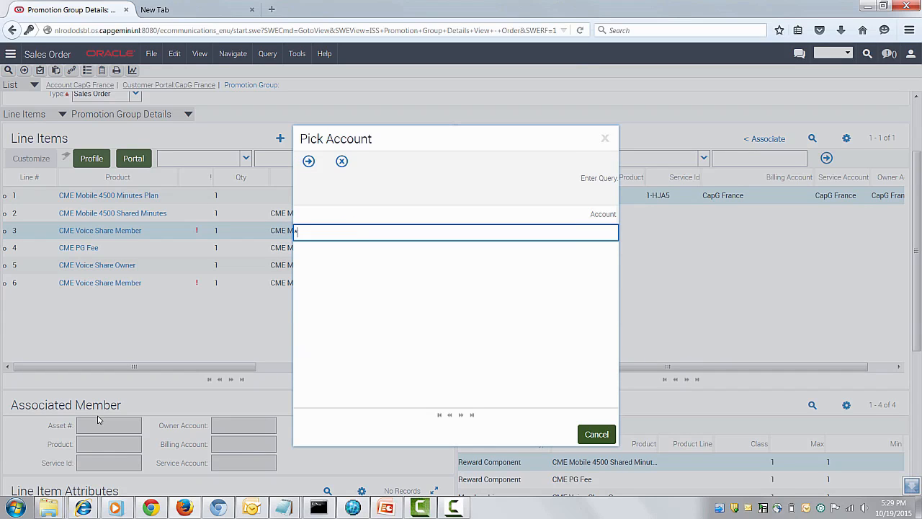
text(*fra*1)
key(Return)
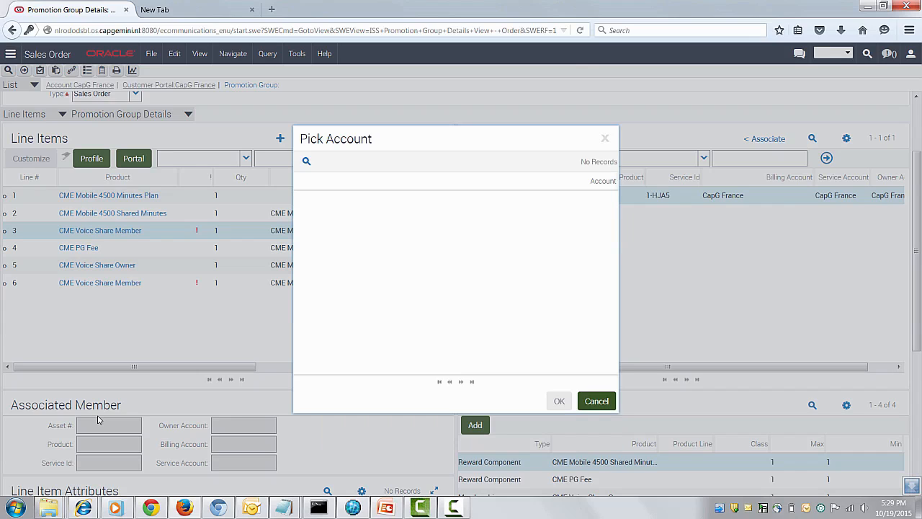
- Pick CapG France Emp1 with the query *Fra*1 and associate its CME Voice Service asset with the line 3 CME Voice Share Member
key(alt+r)
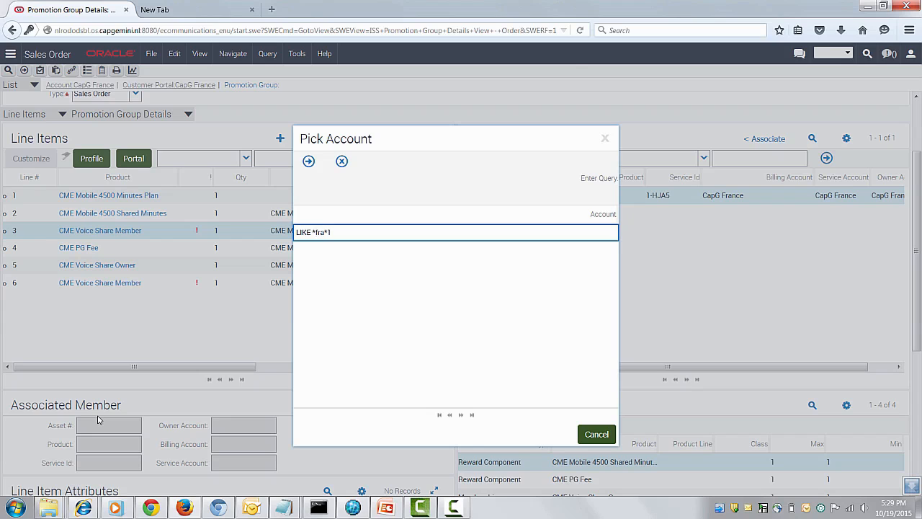
key(BackSpace)
text(F)
key(Return)
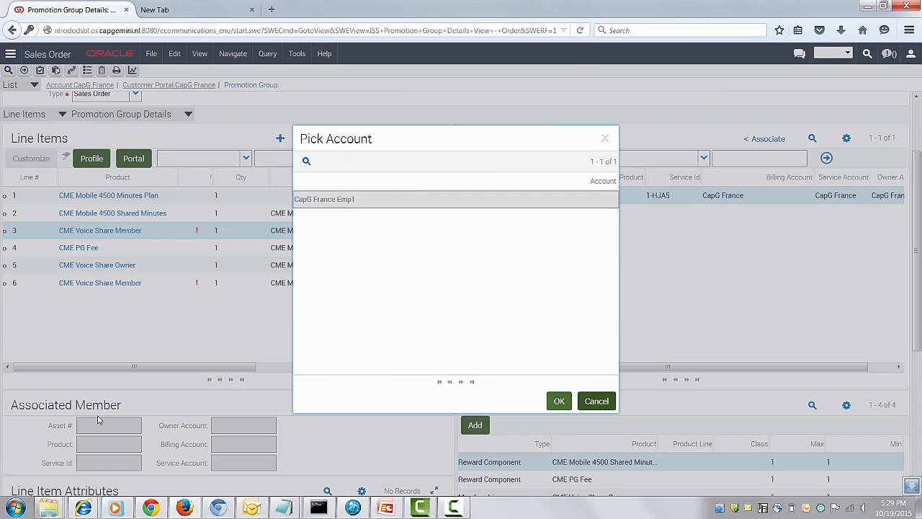
key(Return)
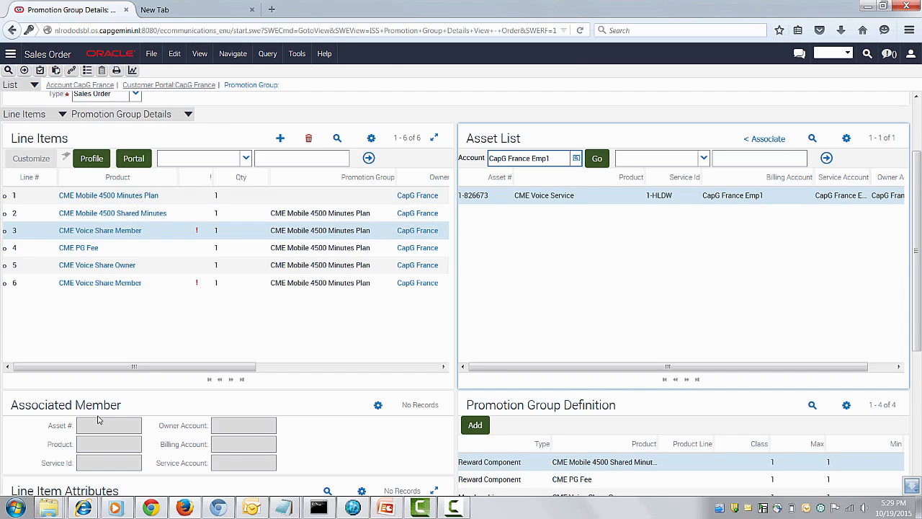
click(764, 138)
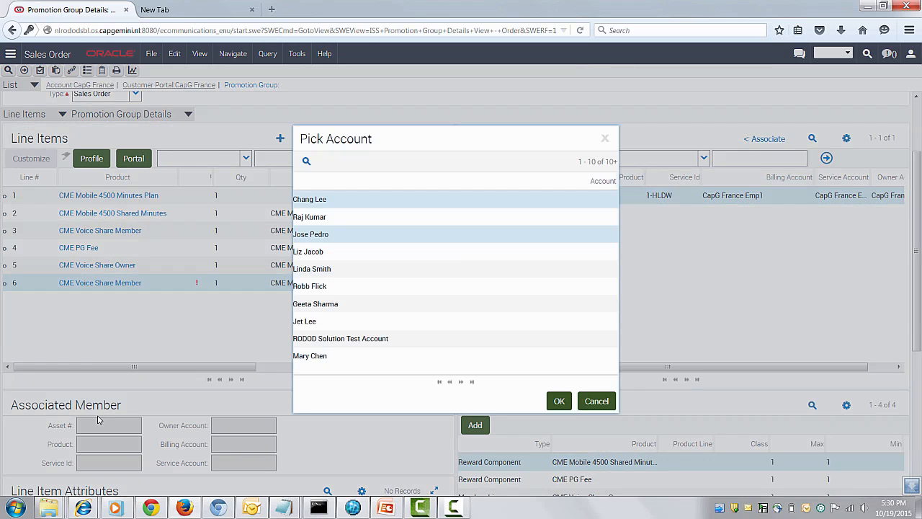
- Pick CapG France Emp2 with the query *Franc*2 and associate its CME Voice Service asset with the line 6 CME Voice Share Member
key(alt+q)
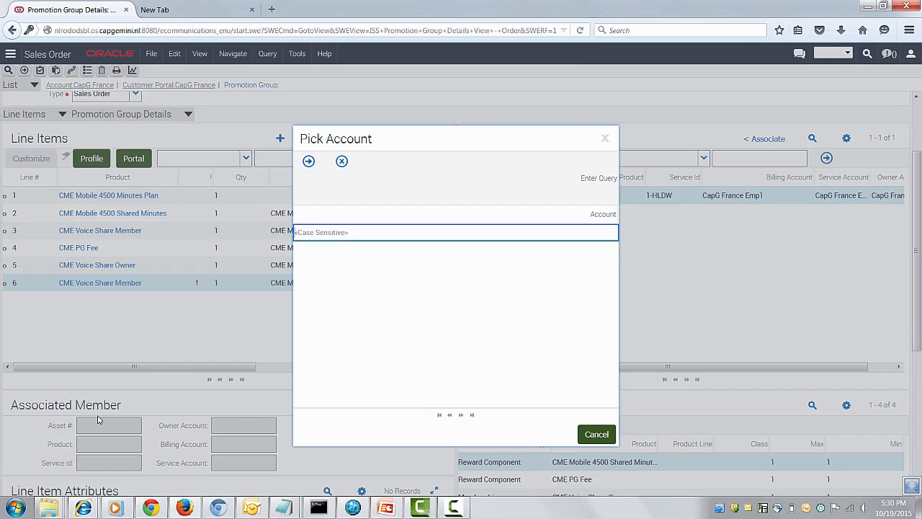
text(*Franc*2)
key(Return)
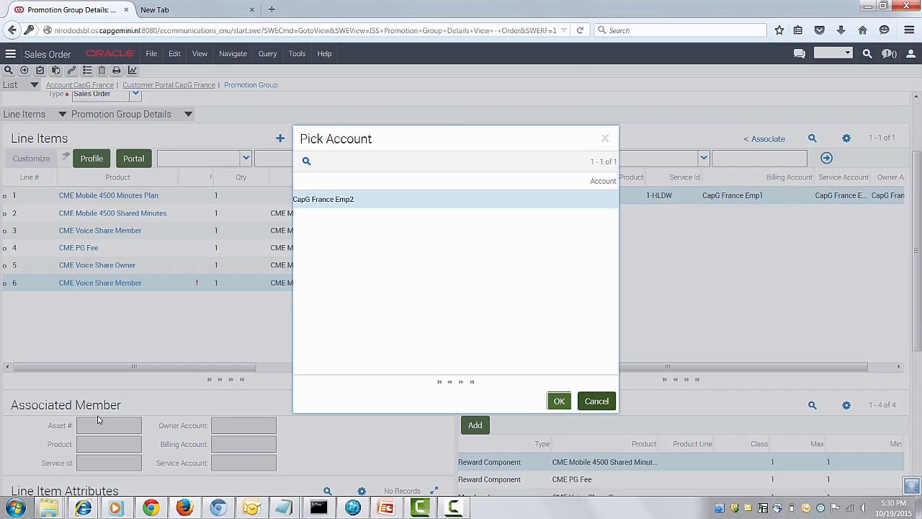
key(Return)
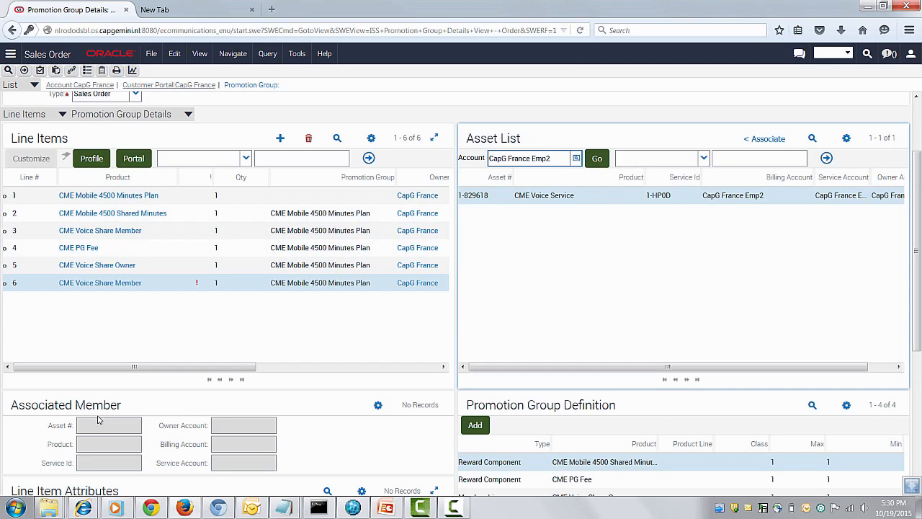
click(765, 138)
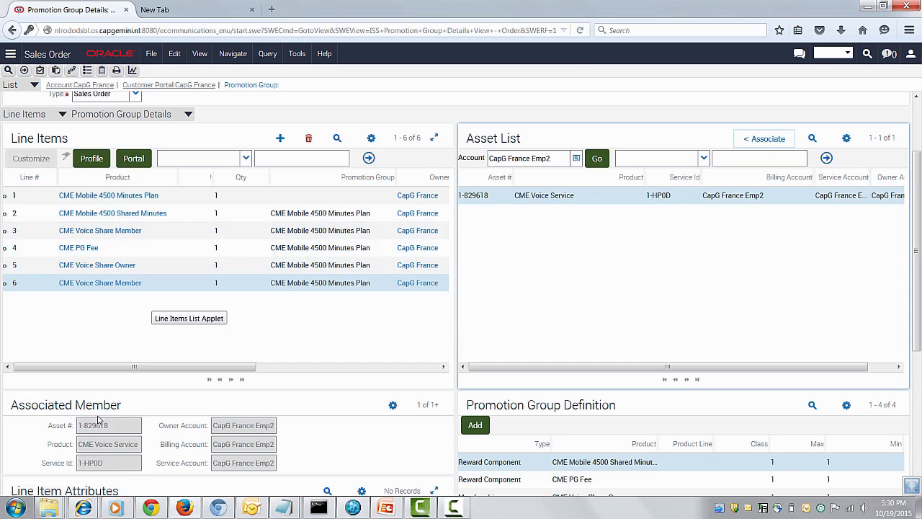
- Review the order's line items in the Line Details and Totals views, examining their service accounts, billing accounts, service IDs and actions
scroll(99, 420, up, 3)
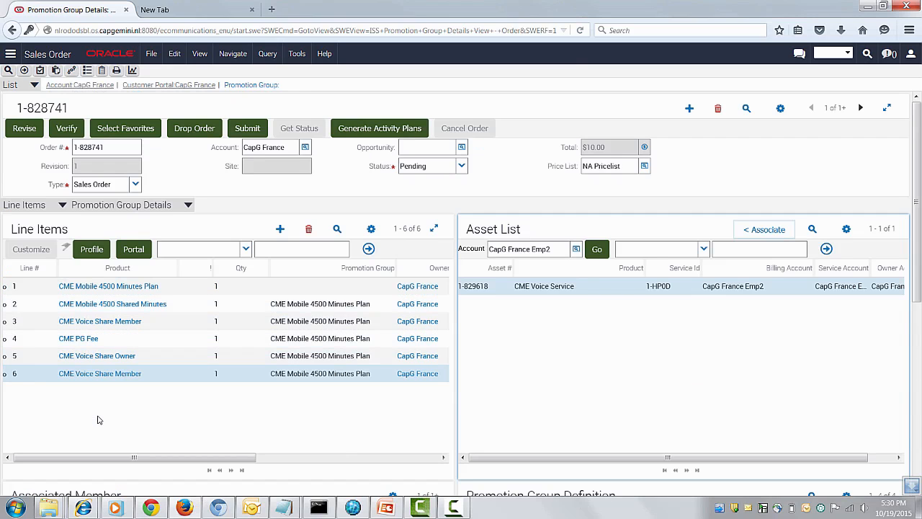
click(188, 205)
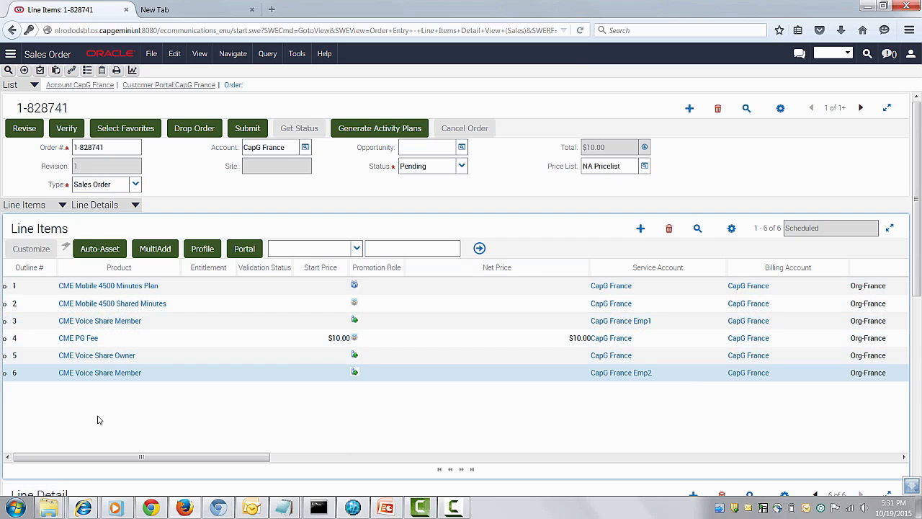
scroll(99, 420, right, 3)
scroll(99, 420, right, 6)
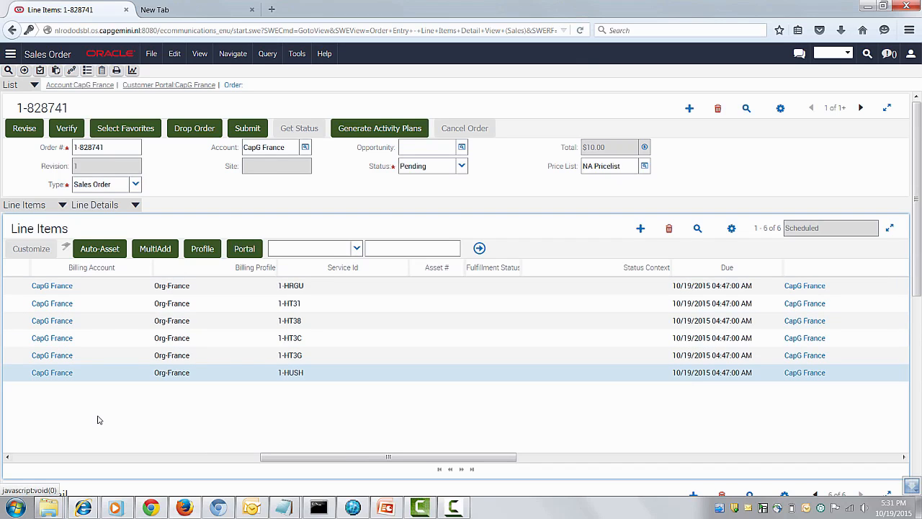
click(135, 205)
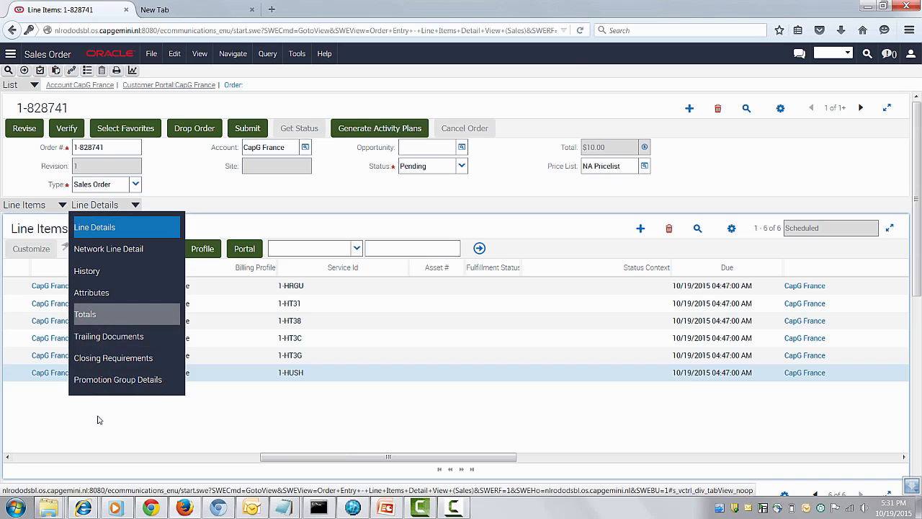
click(85, 314)
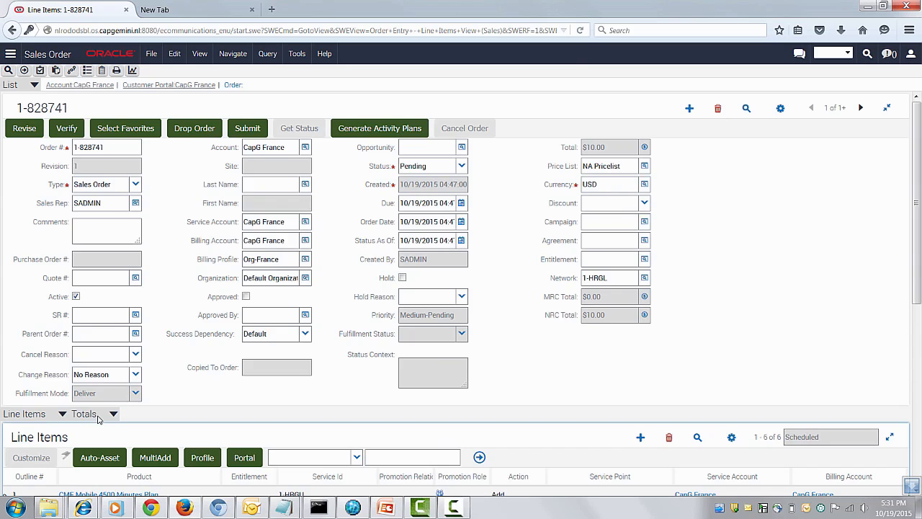
scroll(99, 420, down, 6)
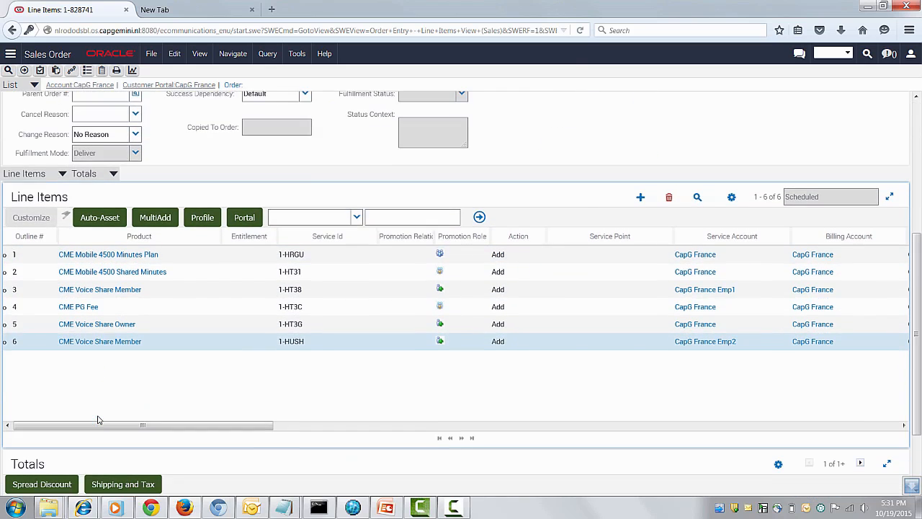
scroll(98, 420, right, 5)
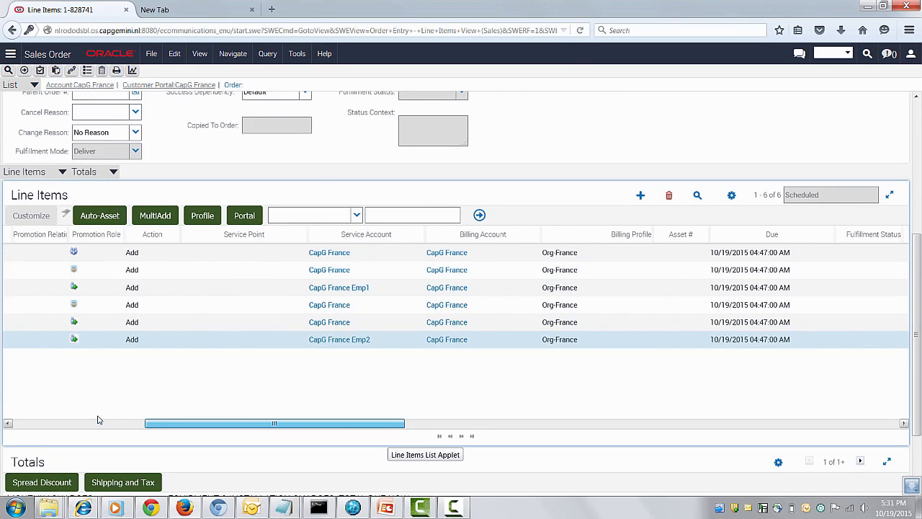
scroll(99, 420, left, 5)
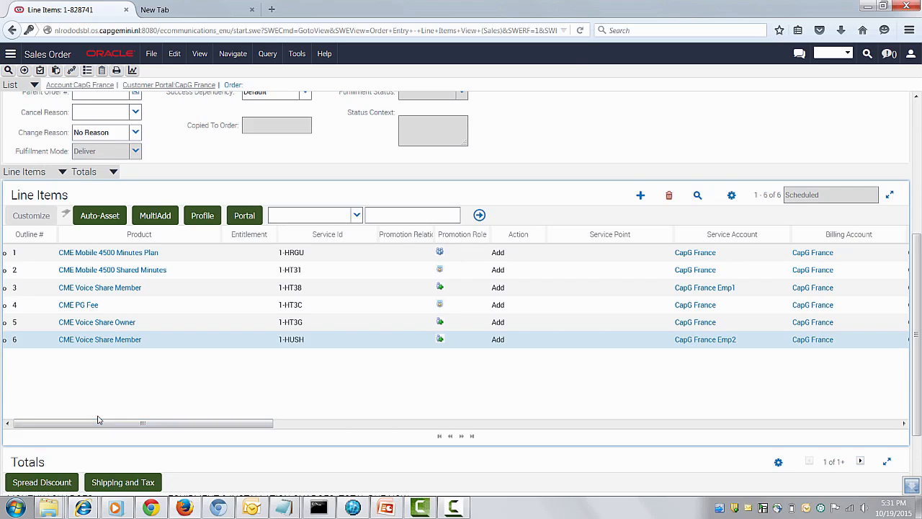
- Submit the sales order and check the Fulfillment Status of its line items
scroll(98, 420, up, 6)
click(247, 128)
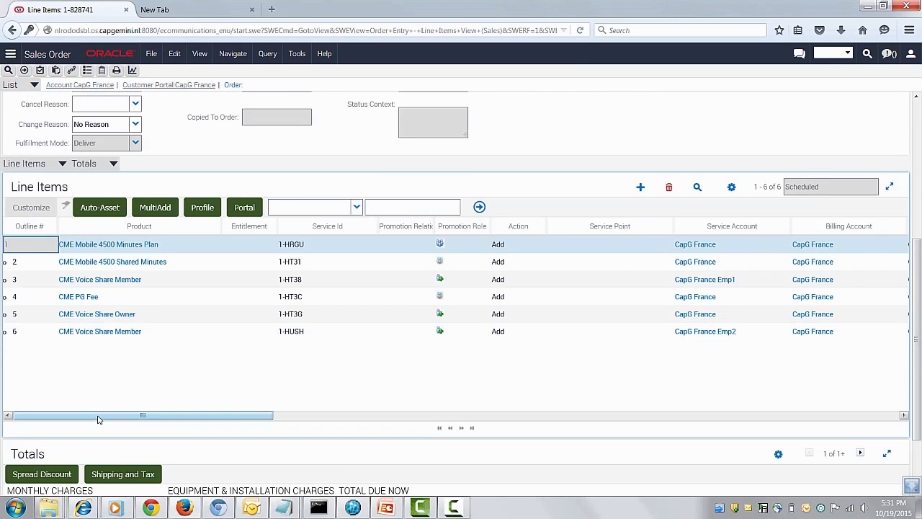
scroll(99, 419, right, 5)
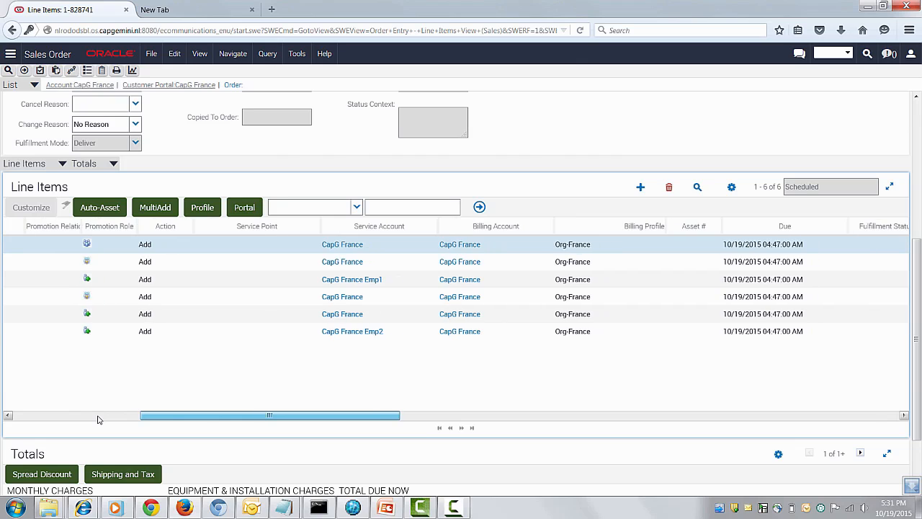
scroll(98, 419, right, 1)
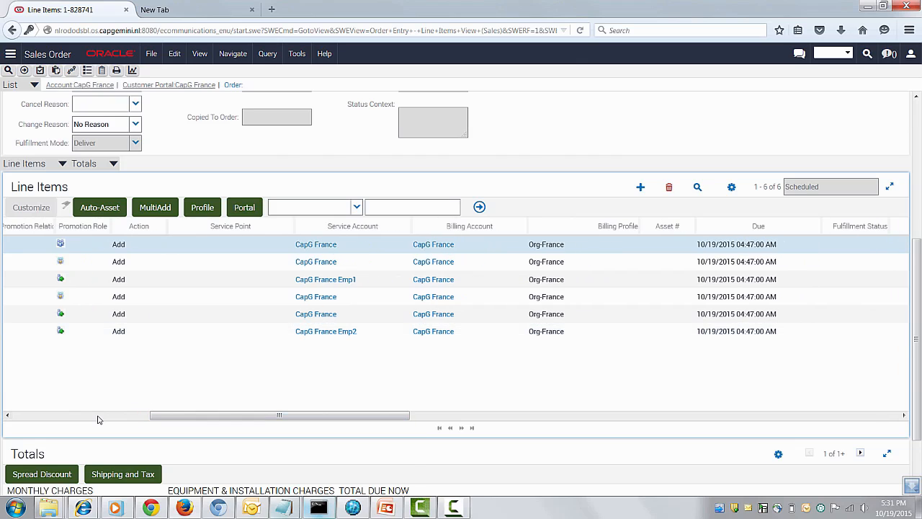
- Close Outlook, refresh the order's line items and examine their Fulfillment Status and Status Context along with the order's overall status
right_click(251, 507)
click(224, 479)
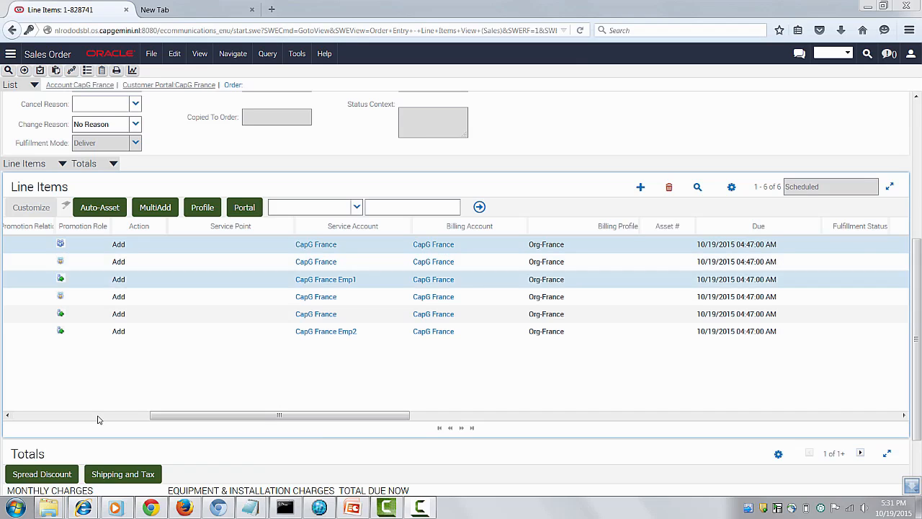
mouse_move(280, 415)
mouse_down()
mouse_move(723, 415)
mouse_move(178, 415)
mouse_move(516, 414)
mouse_up()
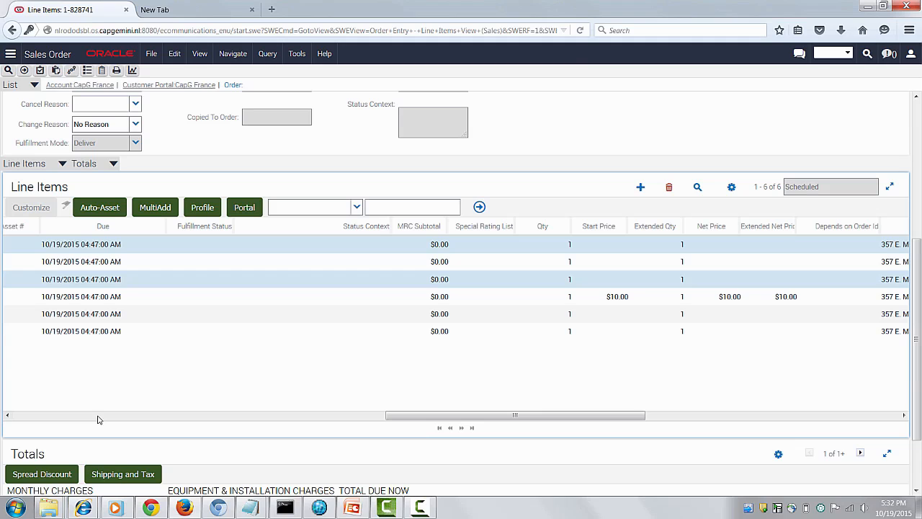
click(485, 244)
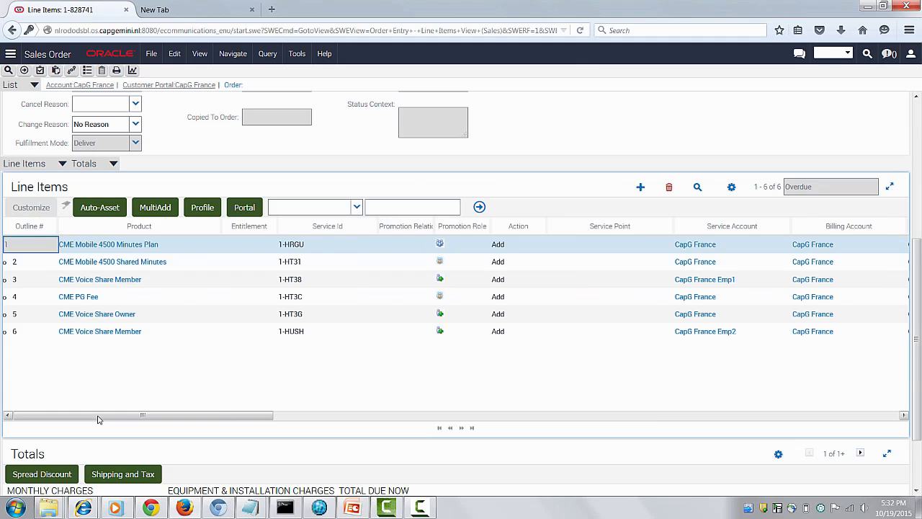
drag(98, 416, 422, 416)
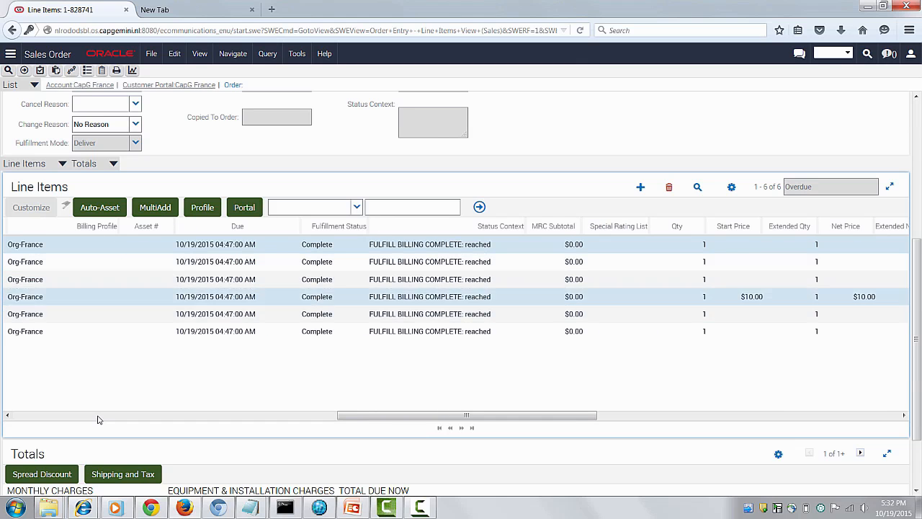
click(533, 126)
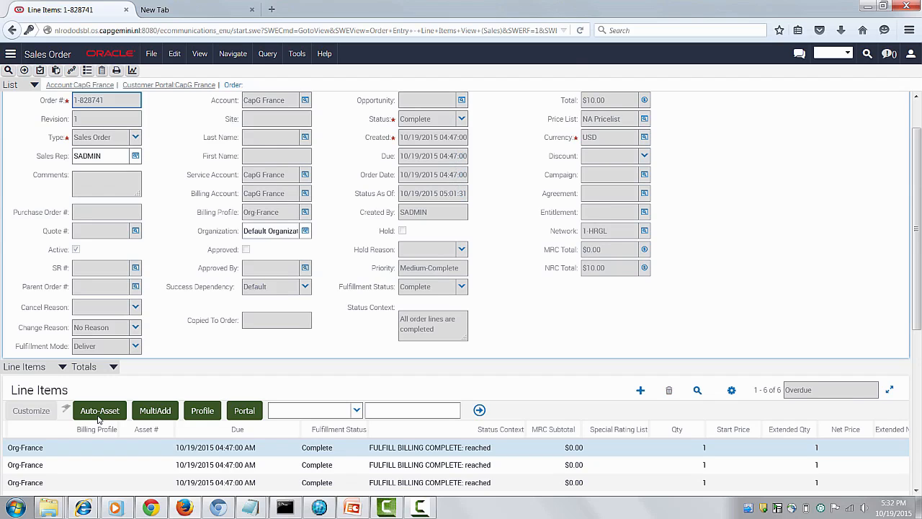
- Switch to Customer Center, open the CapG France organization account and rerun the account search for the last name *France*
mouse_move(319, 508)
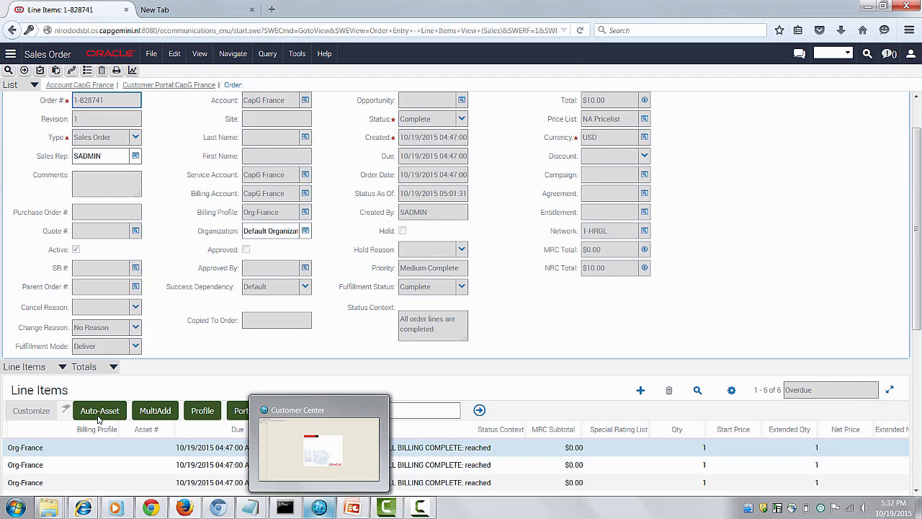
click(319, 507)
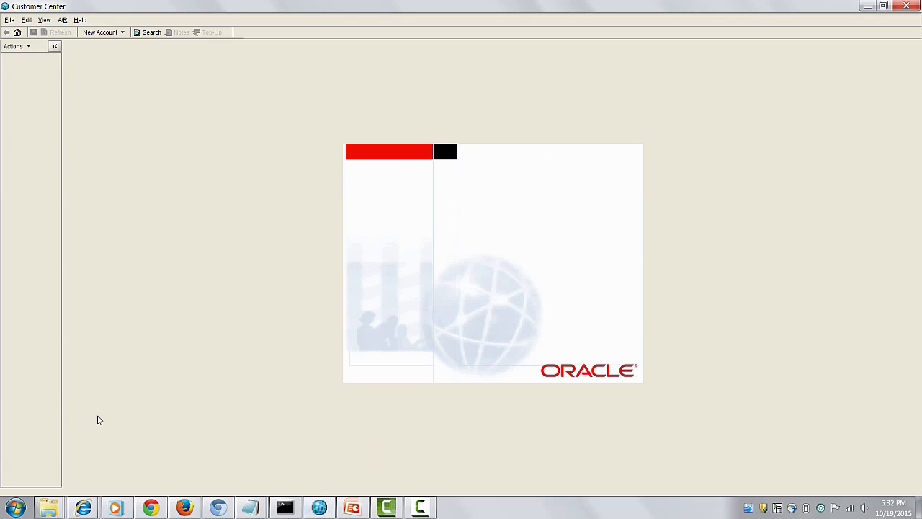
click(148, 32)
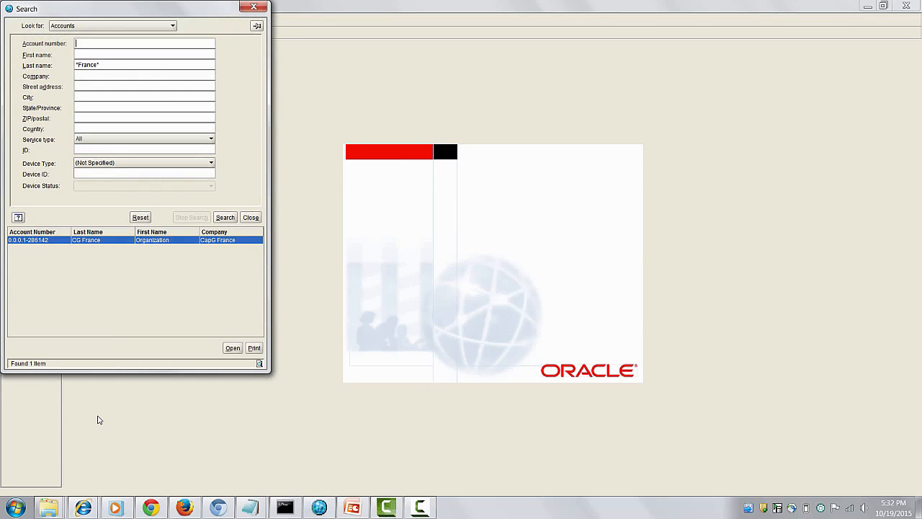
click(232, 348)
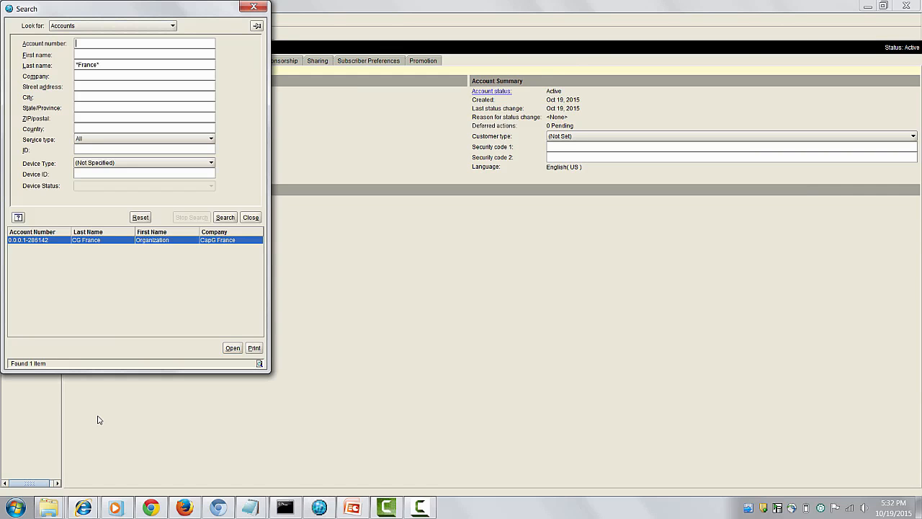
key(Return)
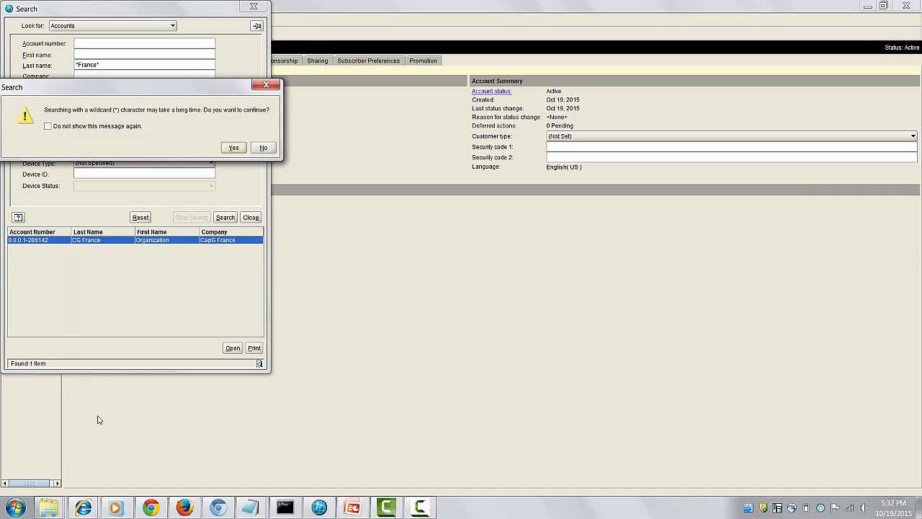
key(Return)
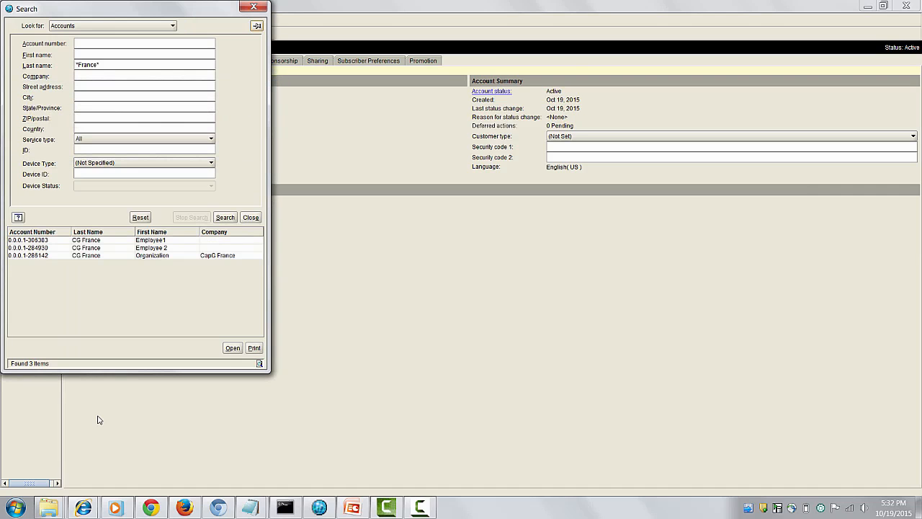
- Select the Employee1, Employee 2 and Organization CG France accounts in the search results and open all three
key(shift+Up)
key(shift+Down)
key(shift+Down)
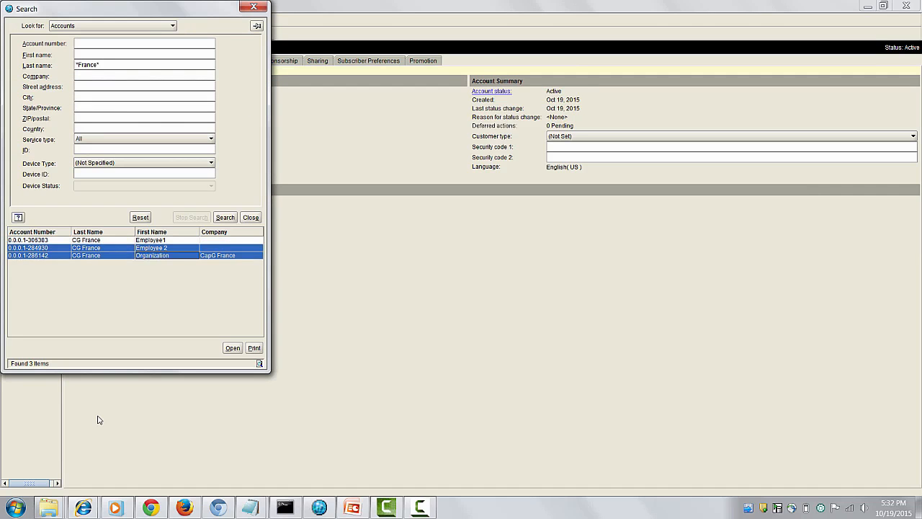
key(shift+Up)
key(shift+Up)
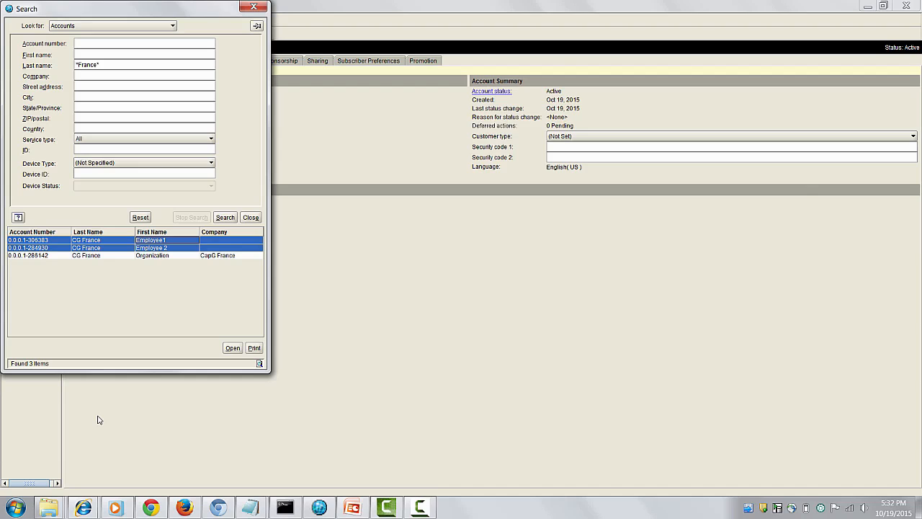
key(Down)
key(Down)
key(shift+Up)
key(shift+Up)
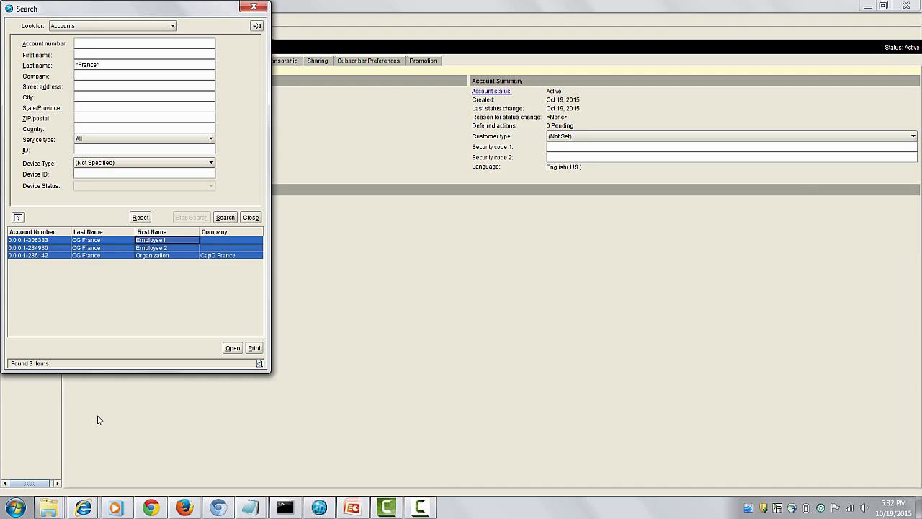
key(Tab)
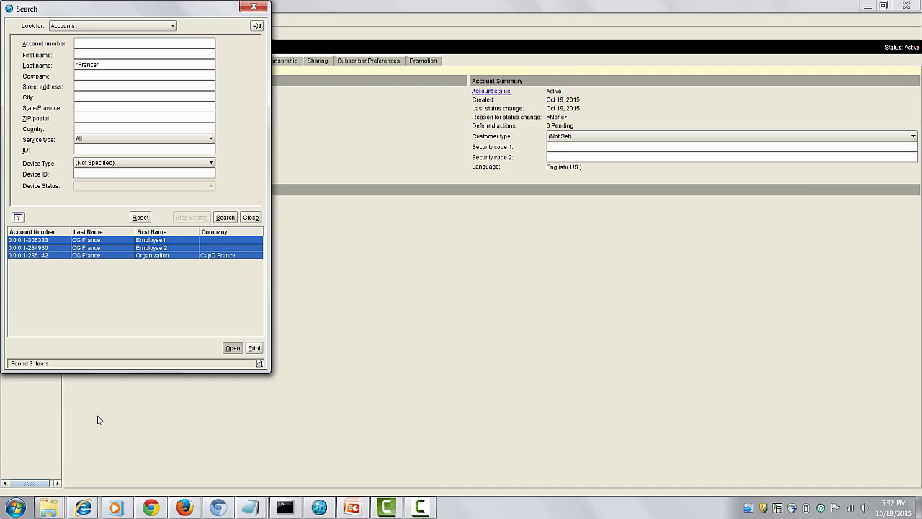
key(Return)
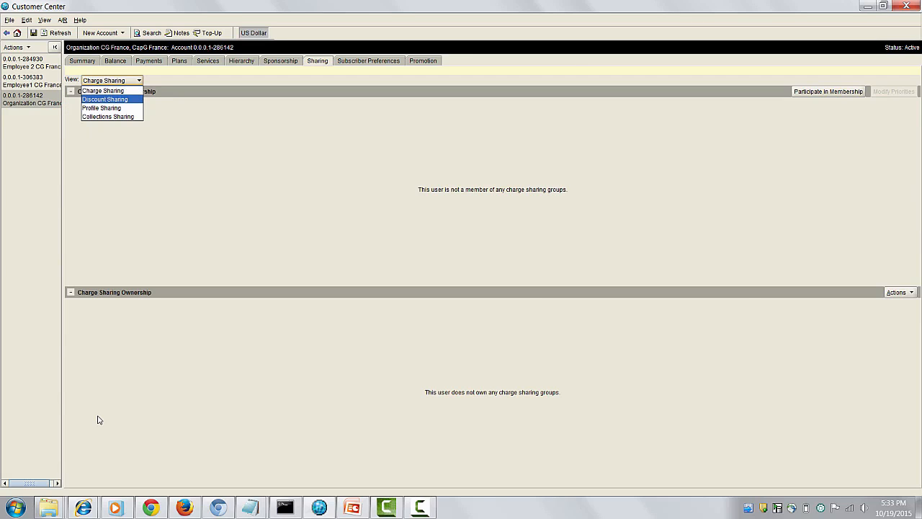
- View the Discount Sharing details of the Organization CG France account and of the Employee1 CG France account
key(Return)
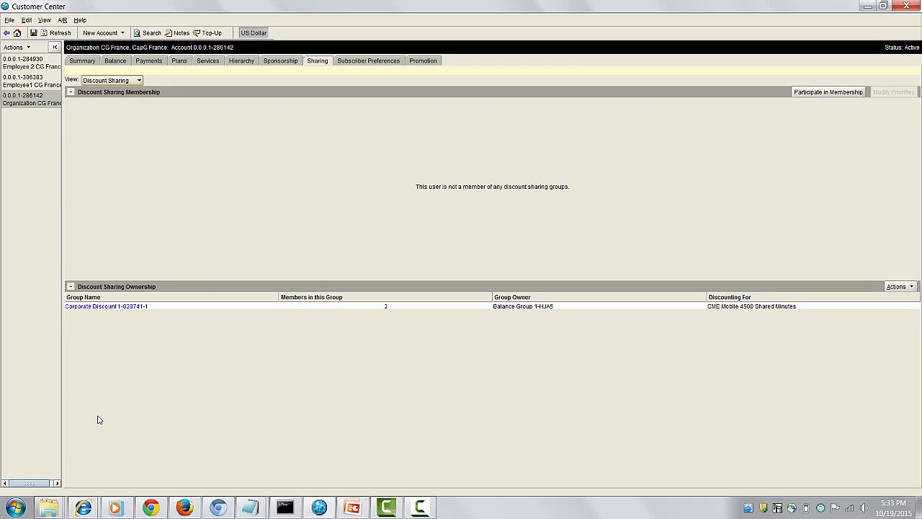
click(32, 80)
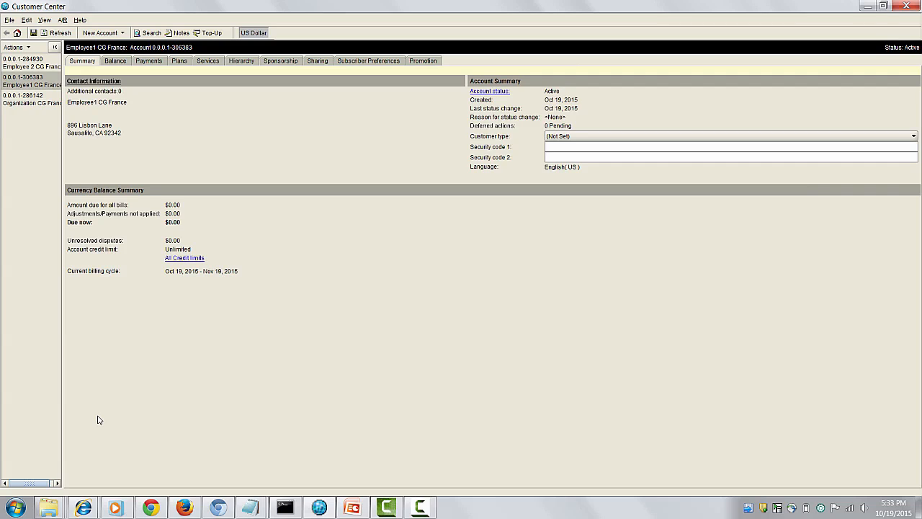
click(317, 60)
click(111, 80)
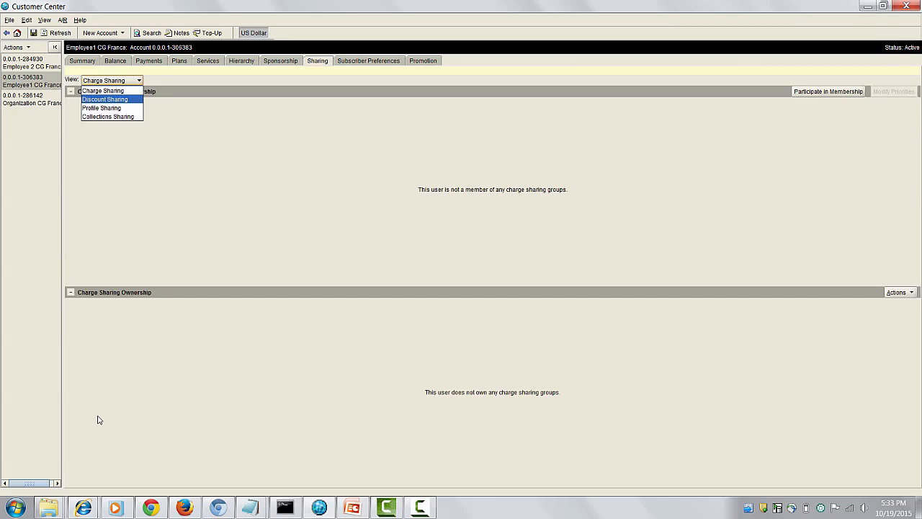
click(105, 96)
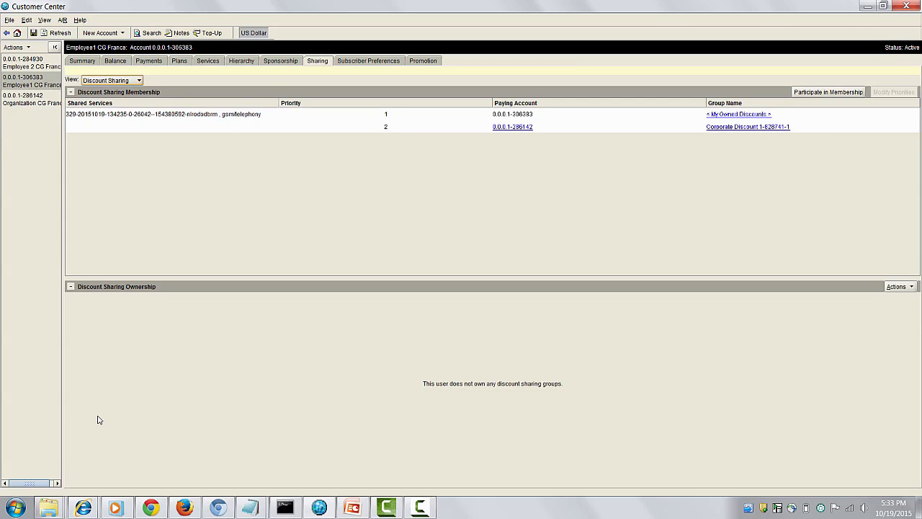
- Review the discount sharing group owned by the Organization CG France account and switch back to the sales order in Siebel
click(31, 100)
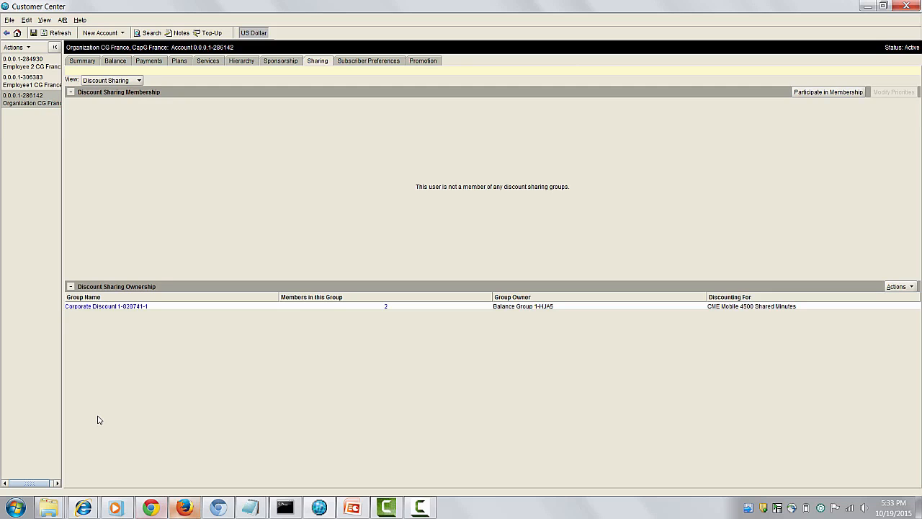
key(alt+Tab)
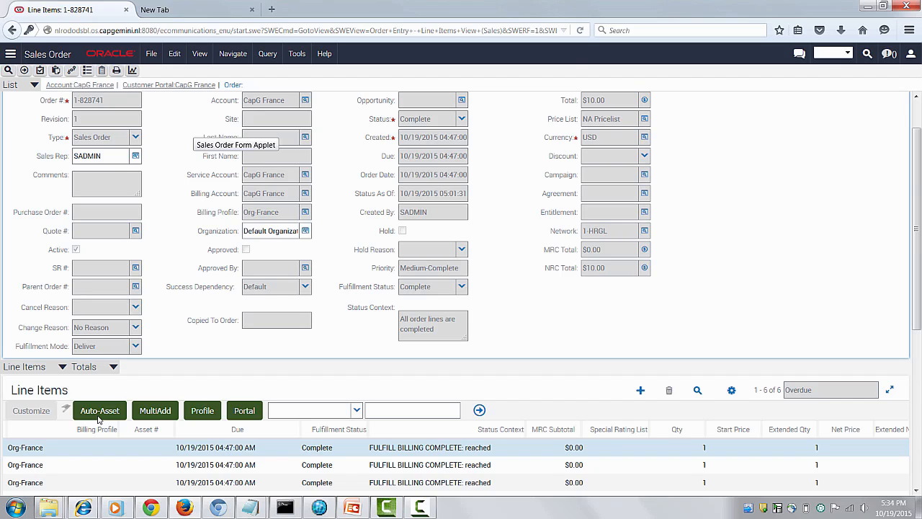
- Return to the CapG France account summary and sort its orders by ascending order date
click(98, 415)
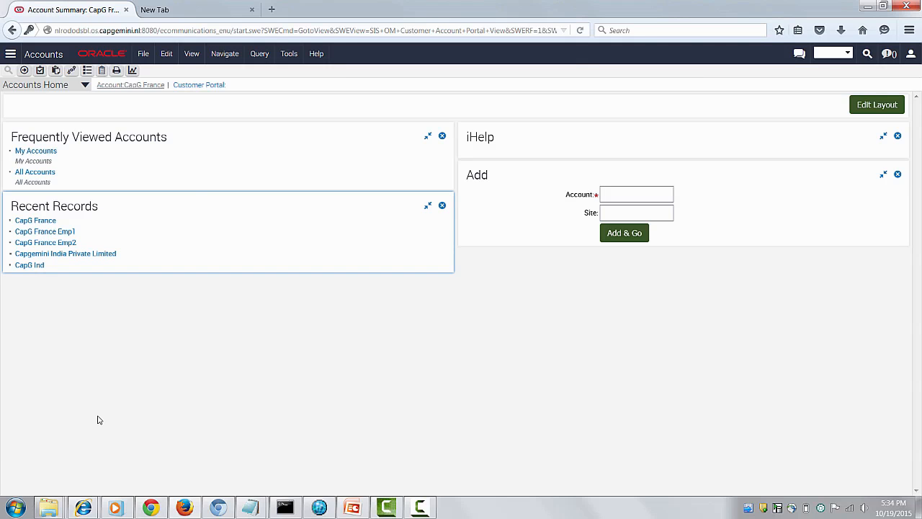
scroll(99, 419, down, 5)
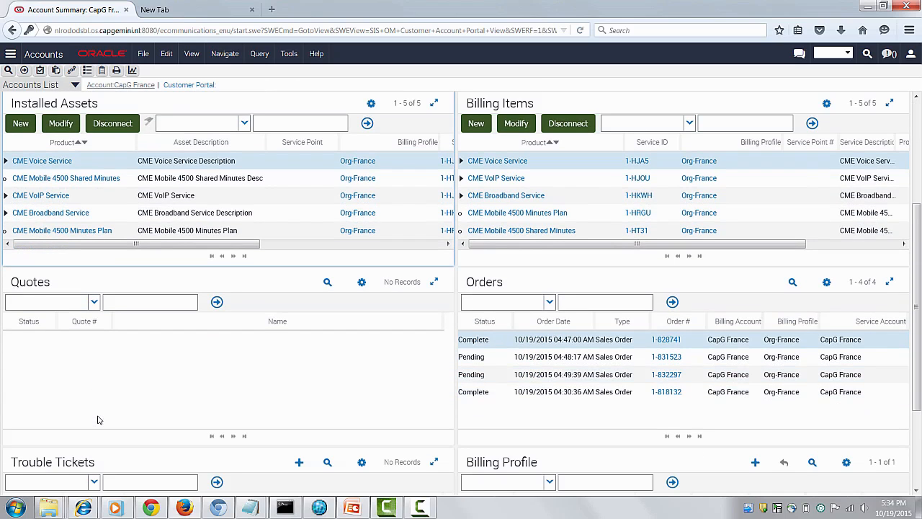
click(554, 321)
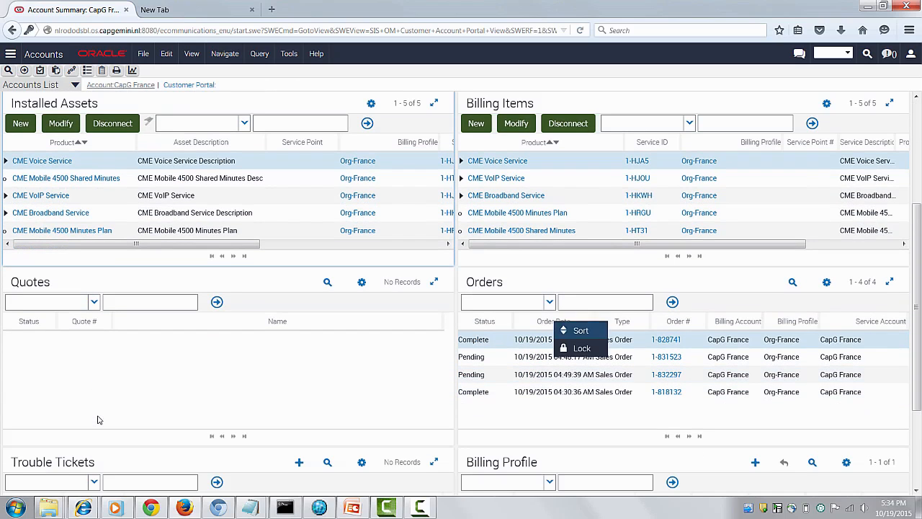
click(581, 330)
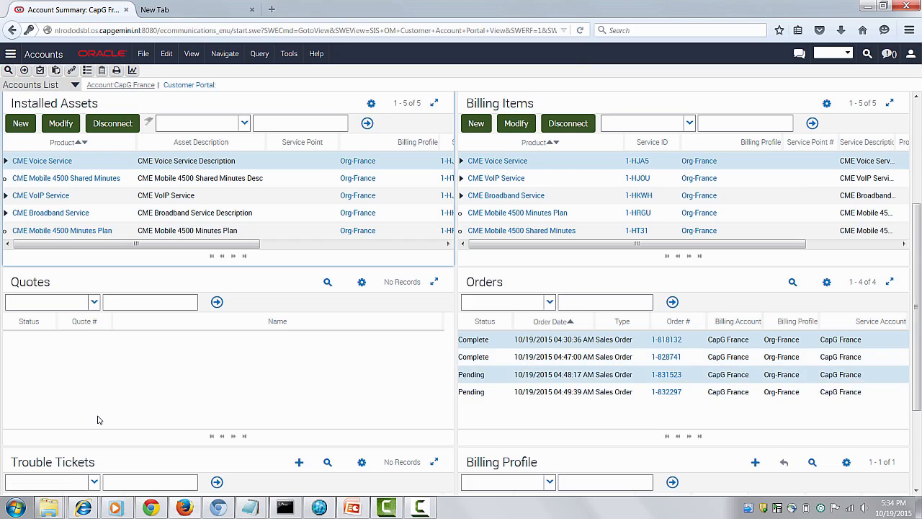
- Open the pending sales order dated 10/19/2015 04:48:17 AM and show its Promotion Group Details
click(666, 375)
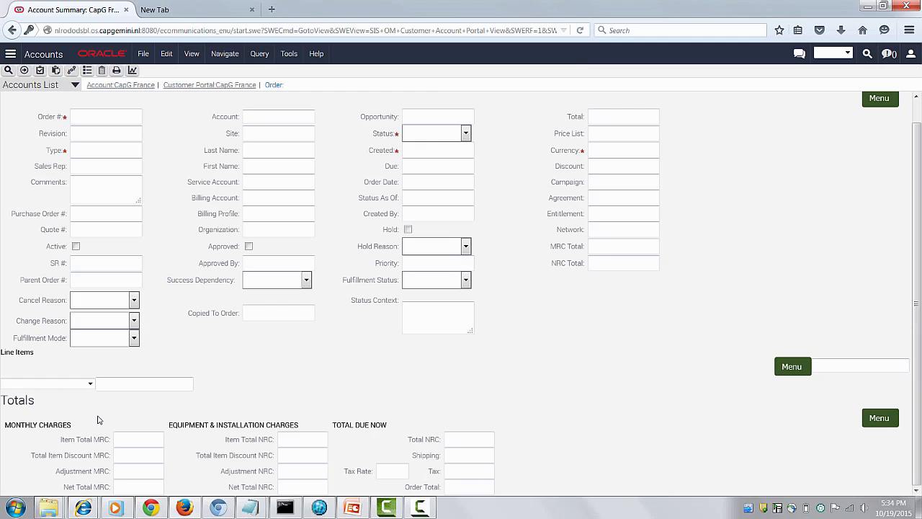
scroll(97, 419, down, 2)
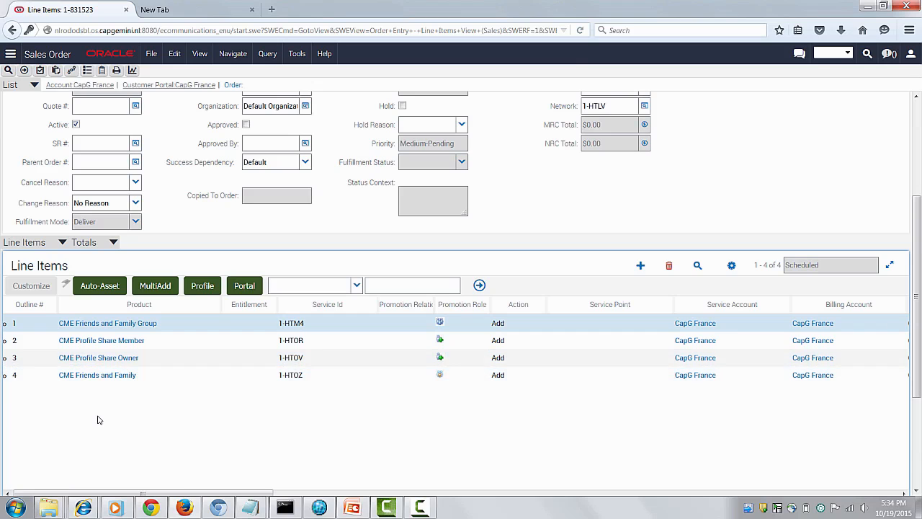
scroll(99, 420, down, 2)
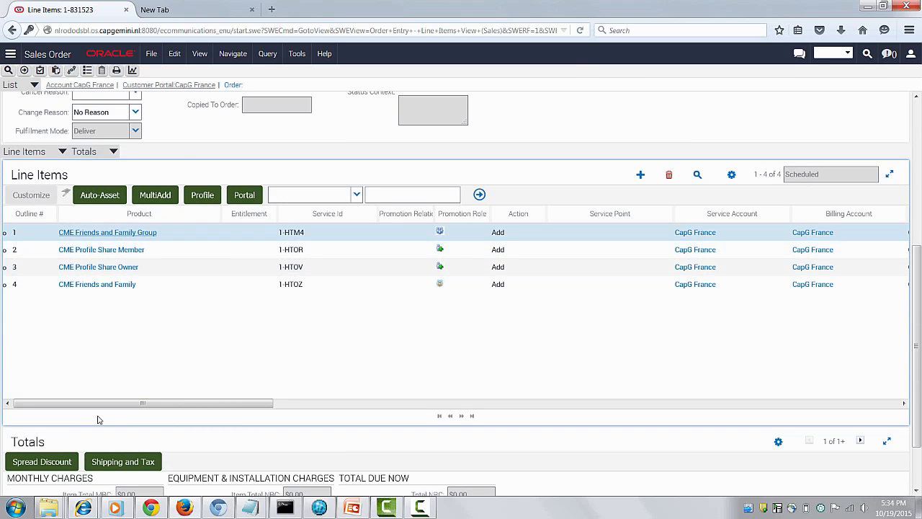
click(113, 152)
click(118, 327)
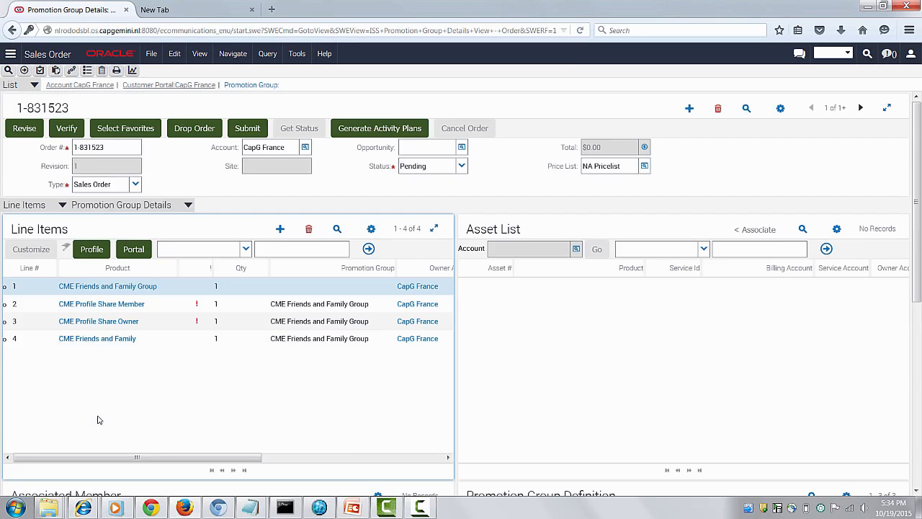
- Add one more CME Profile Share Member to the order from the promotion group definition, with an order quantity of 1
scroll(100, 419, down, 3)
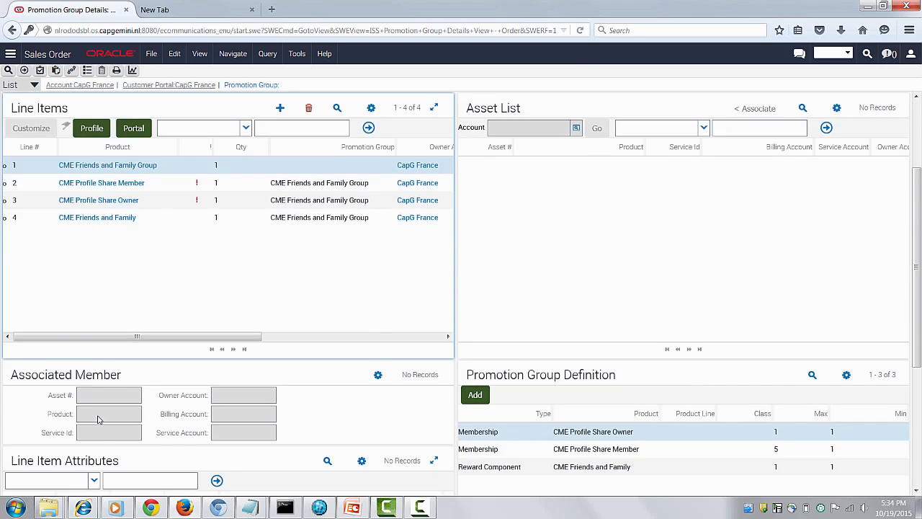
scroll(99, 420, down, 2)
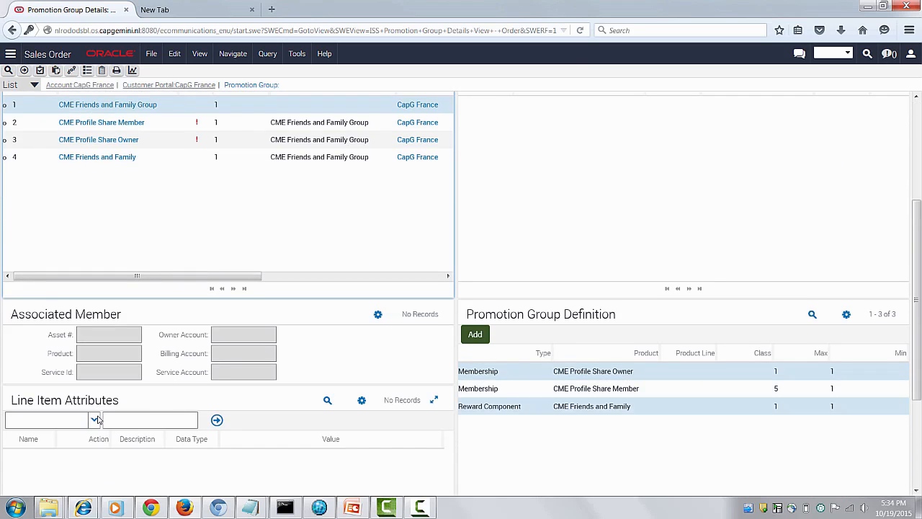
click(644, 388)
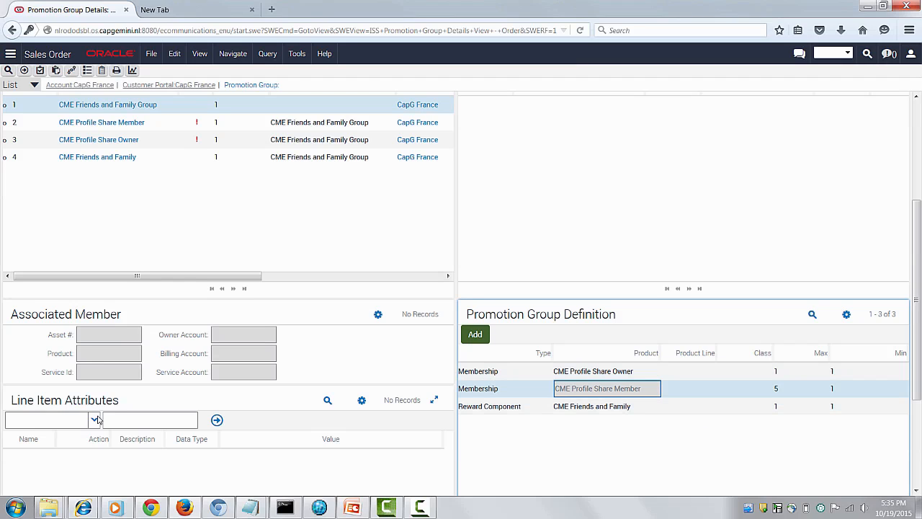
click(475, 334)
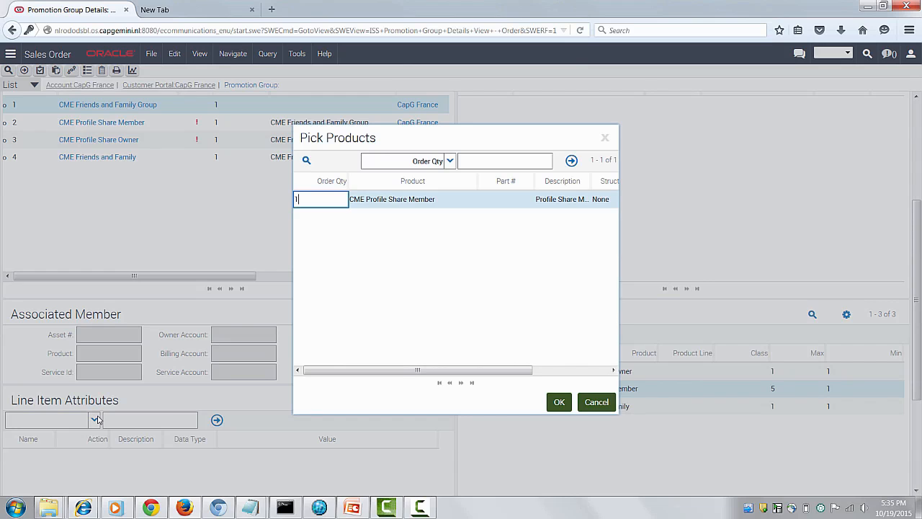
click(559, 402)
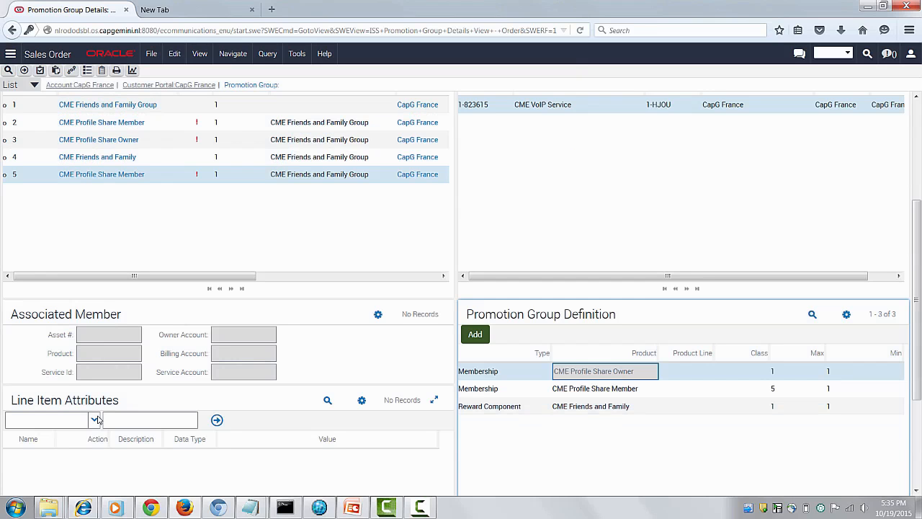
- Associate CapG France's CME VoIP Service asset with the CME Profile Share Owner line item
scroll(98, 420, up, 1)
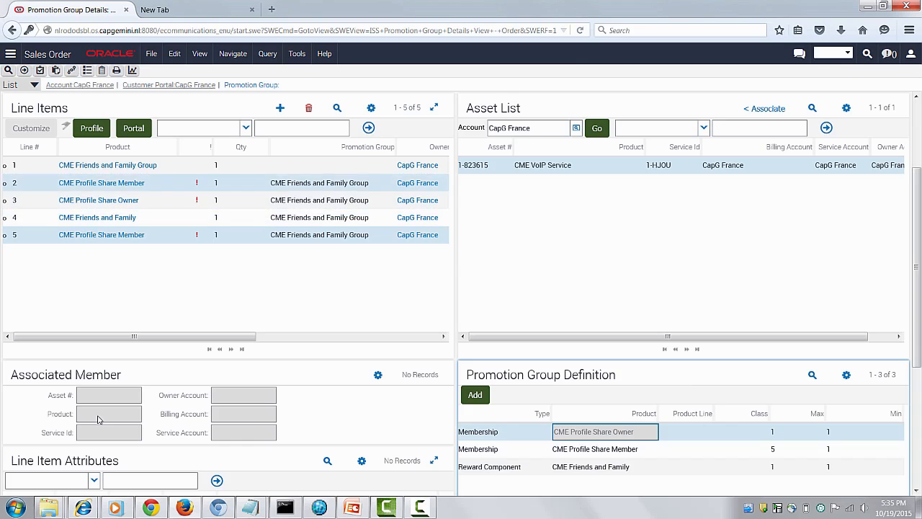
click(167, 200)
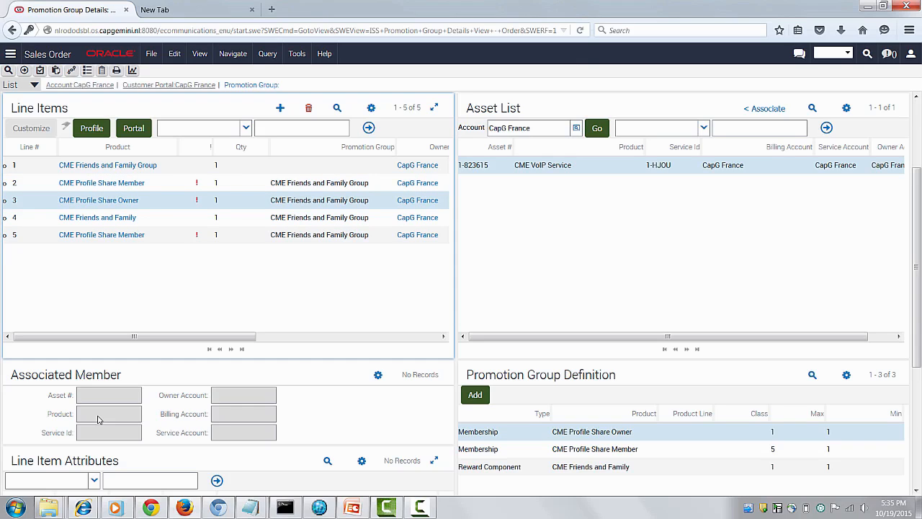
click(764, 109)
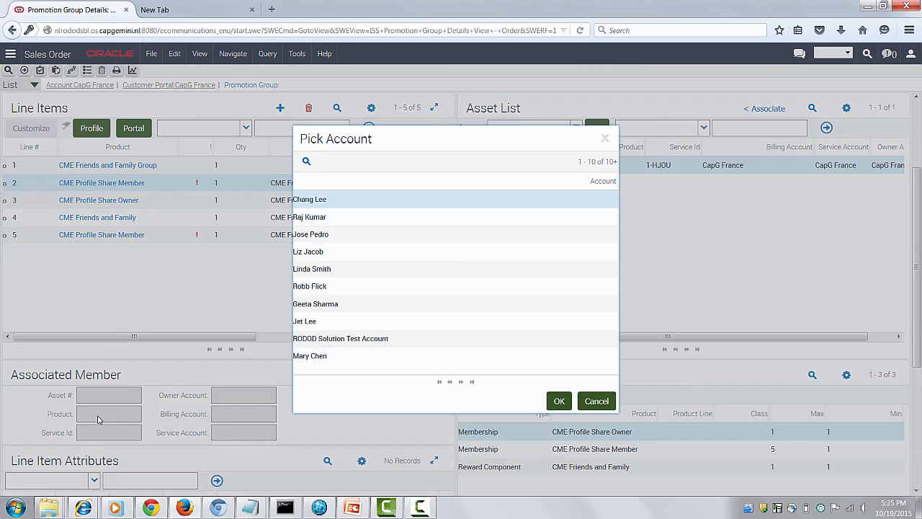
- Find the account CapG France Emp1 with the query *Fr*Em* and associate its CME VoIP Service asset with the first CME Profile Share Member line
key(alt+q)
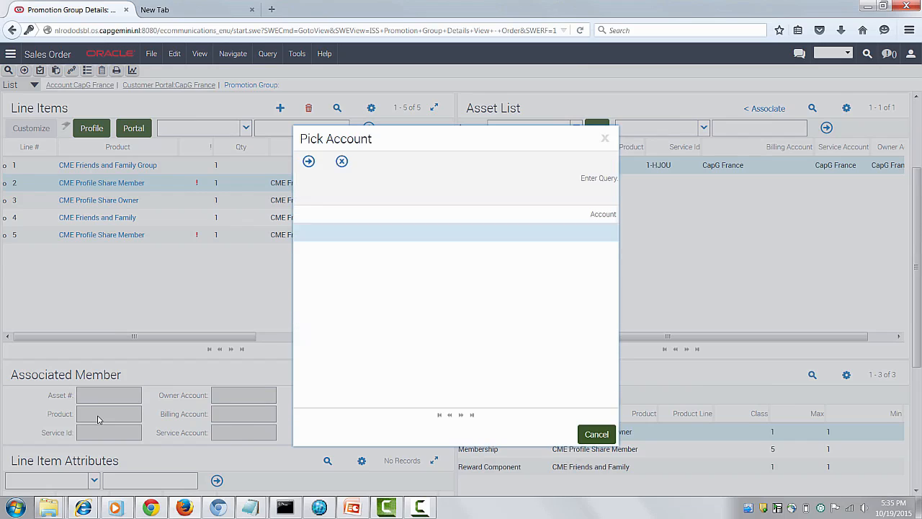
text(*Fr*)
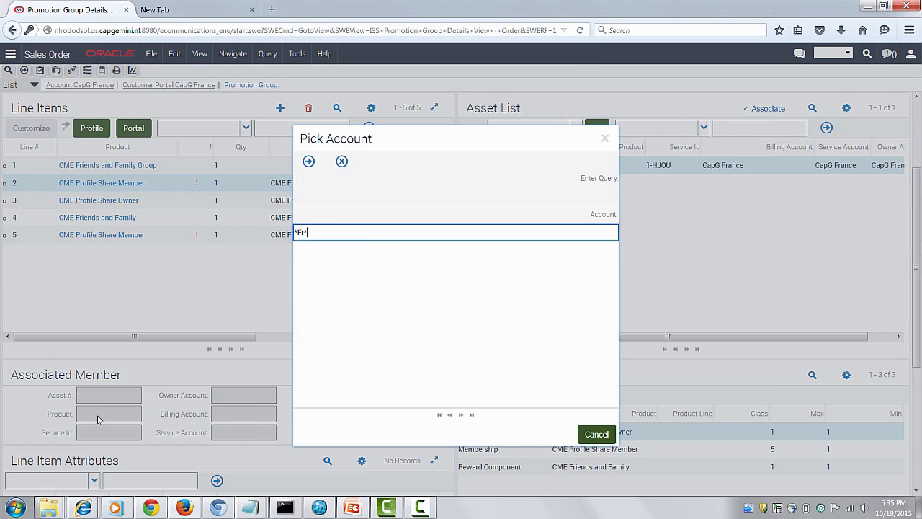
text(Em*)
key(Return)
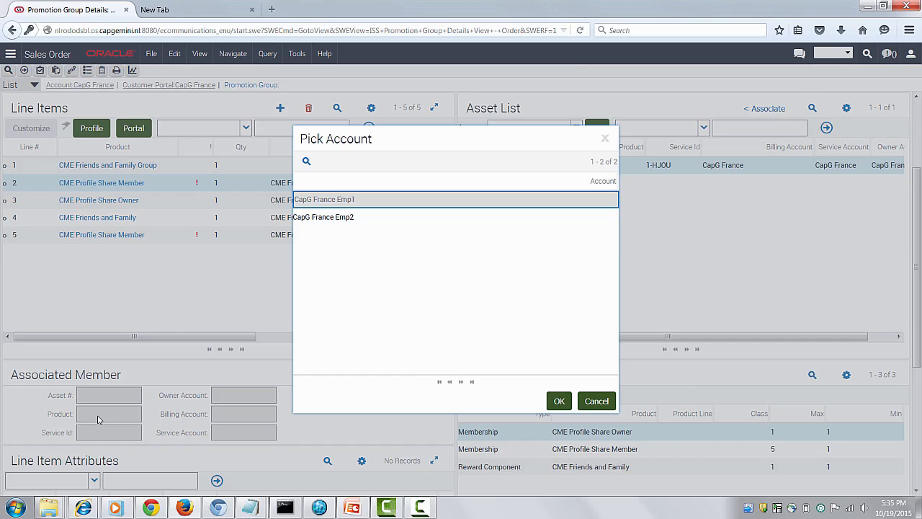
key(Return)
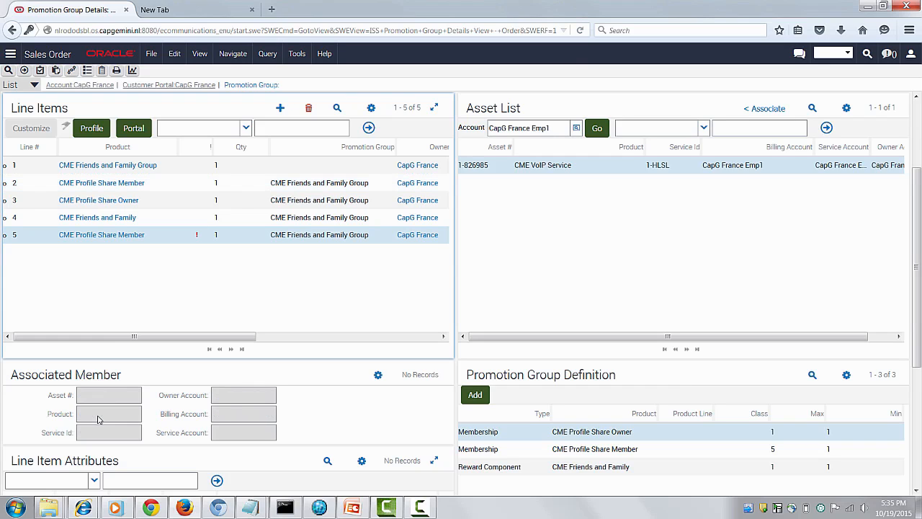
- Find the account CapG France Emp2 with the query *Fr*Em*2 and associate its CME VoIP Service asset with the second CME Profile Share Member line
key(F2)
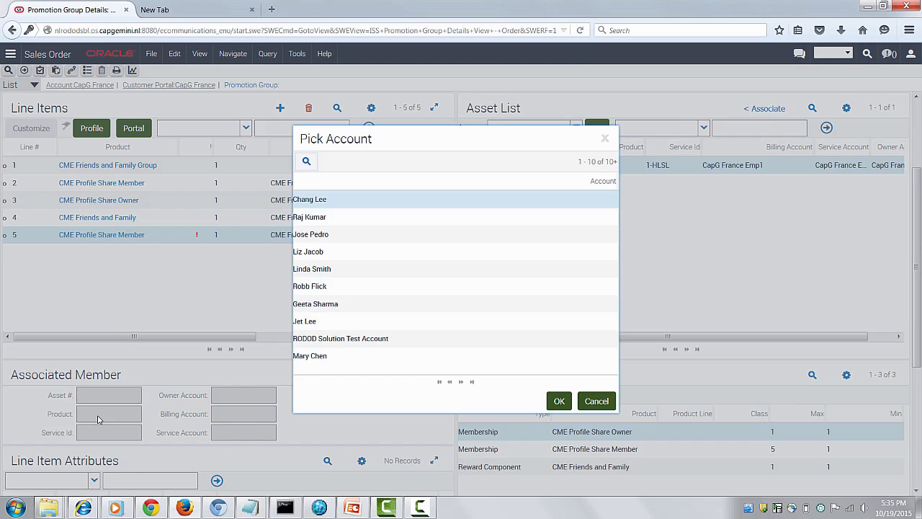
key(alt+q)
text(*)
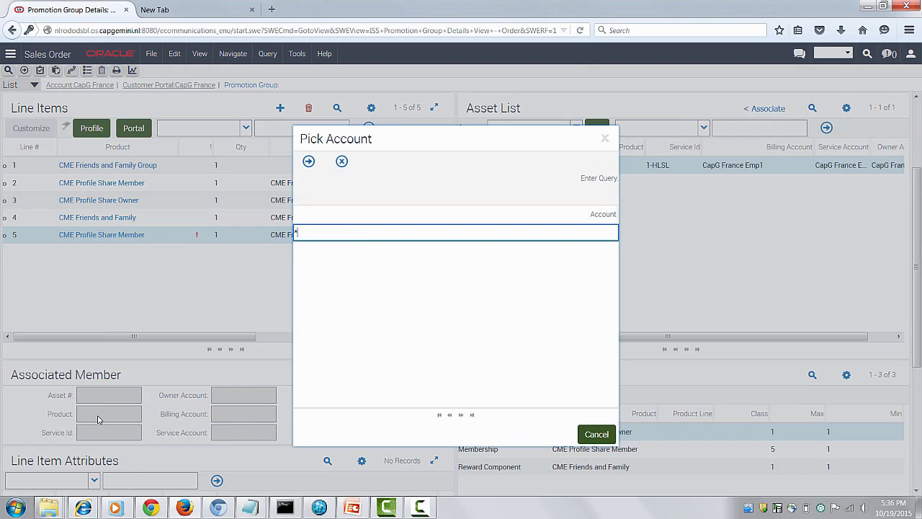
text(Fr*Em*2)
key(Return)
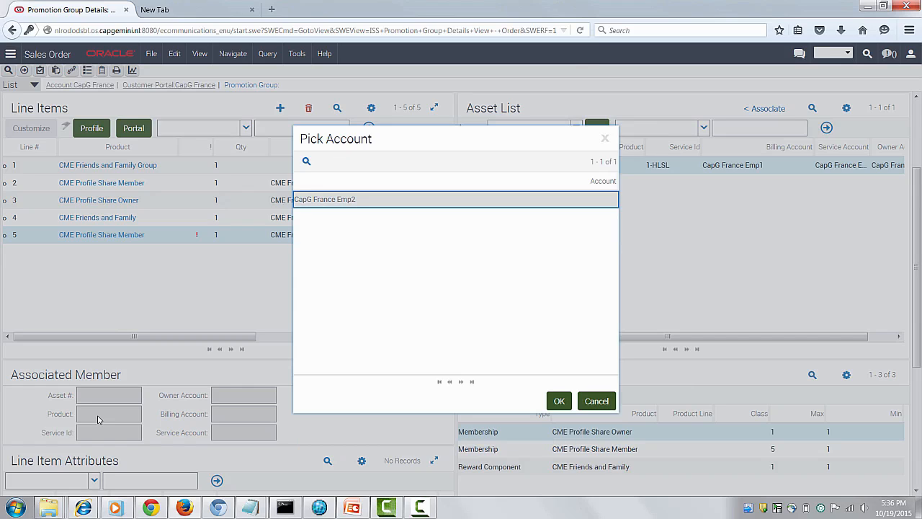
key(Return)
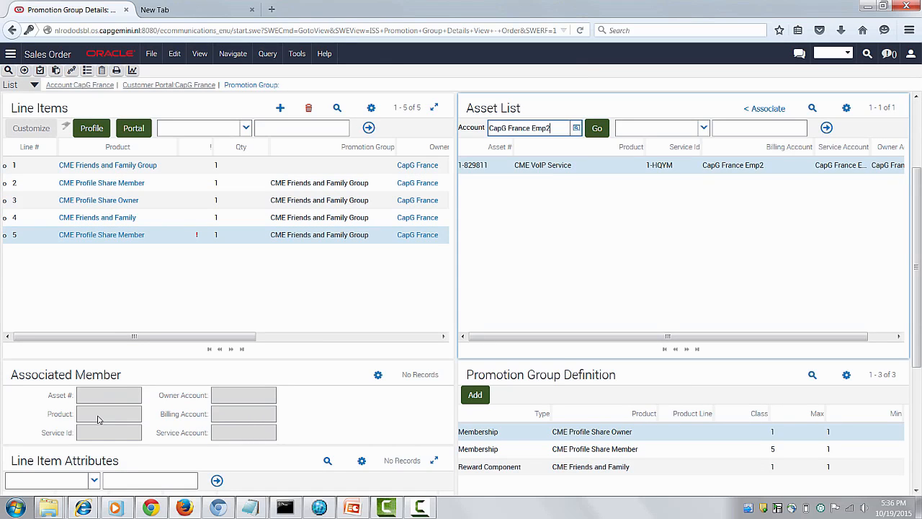
key(shift+Tab)
key(shift+Tab)
key(shift+Tab)
key(Return)
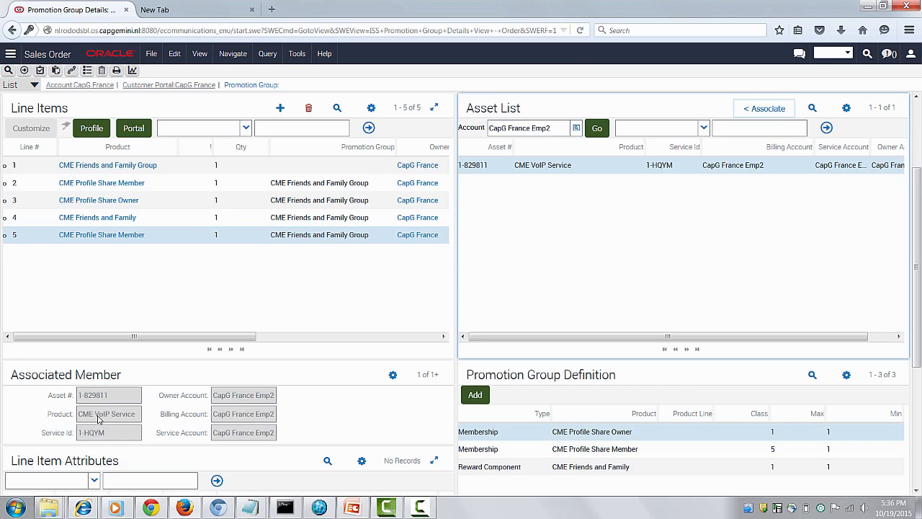
- Return to the order's line items with the Totals view and submit the order
scroll(99, 419, up, 3)
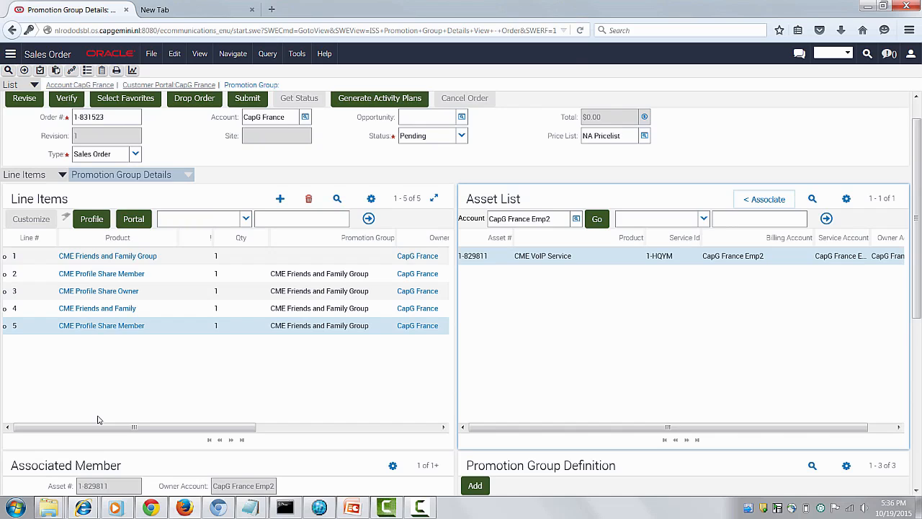
click(134, 175)
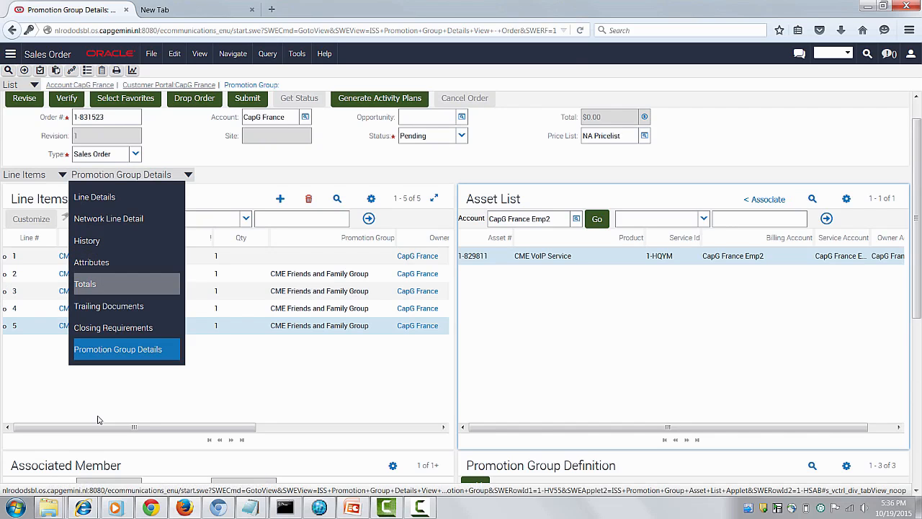
click(108, 283)
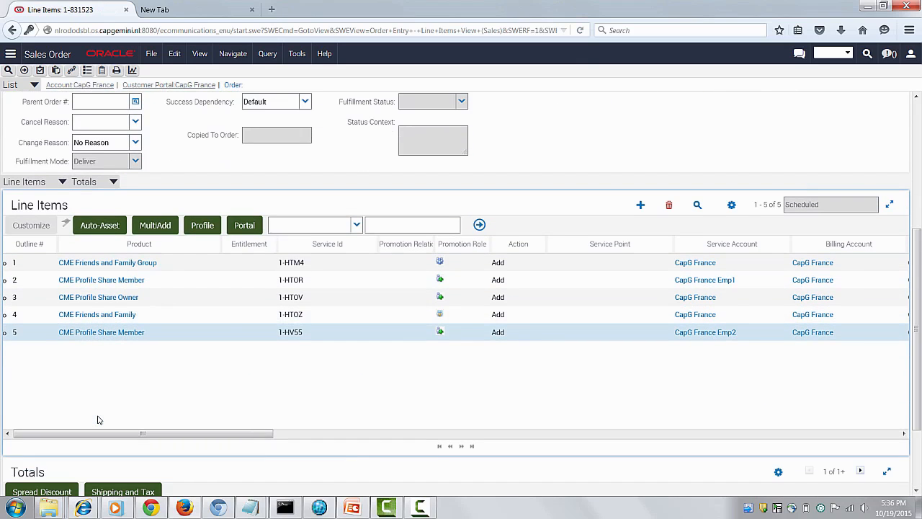
mouse_move(98, 433)
mouse_down()
mouse_move(319, 433)
mouse_move(99, 433)
mouse_up()
scroll(98, 417, up, 3)
scroll(98, 420, up, 2)
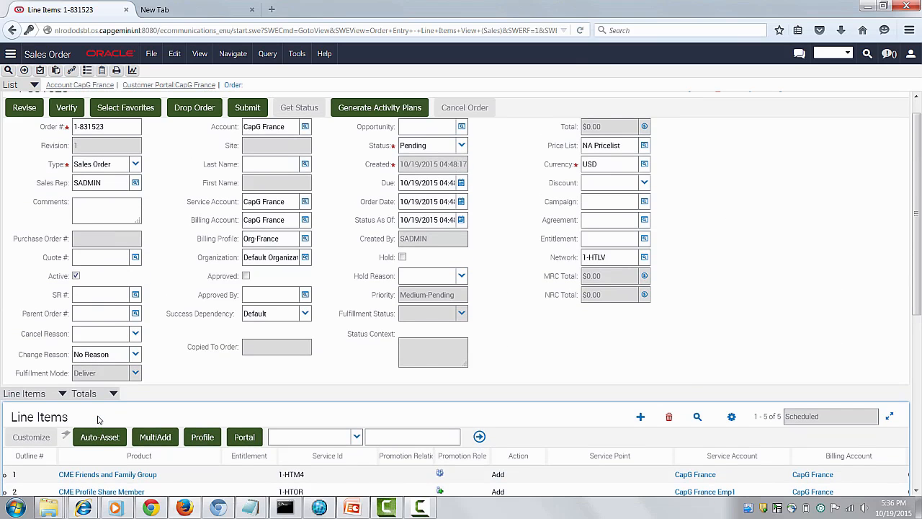
scroll(98, 420, up, 2)
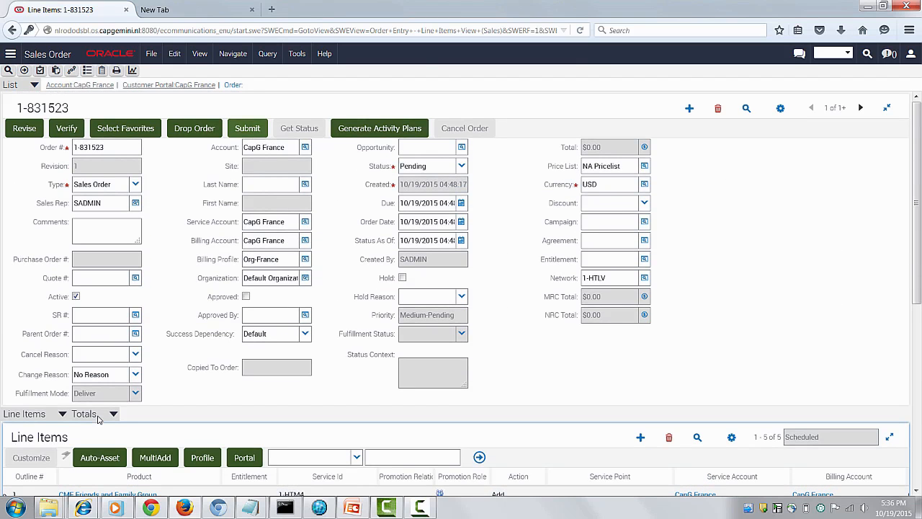
click(247, 128)
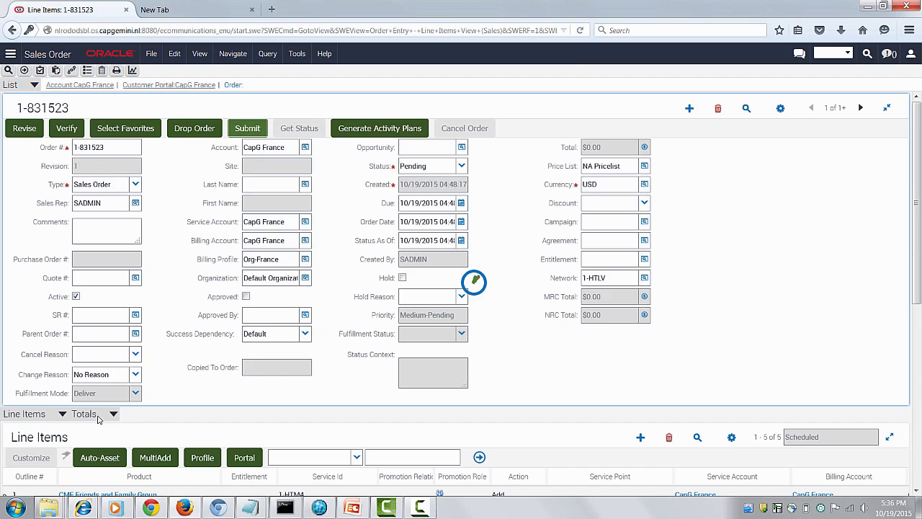
- Requery the submitted order's line items and check their fulfillment status, status context and the order's overall status
scroll(98, 419, down, 4)
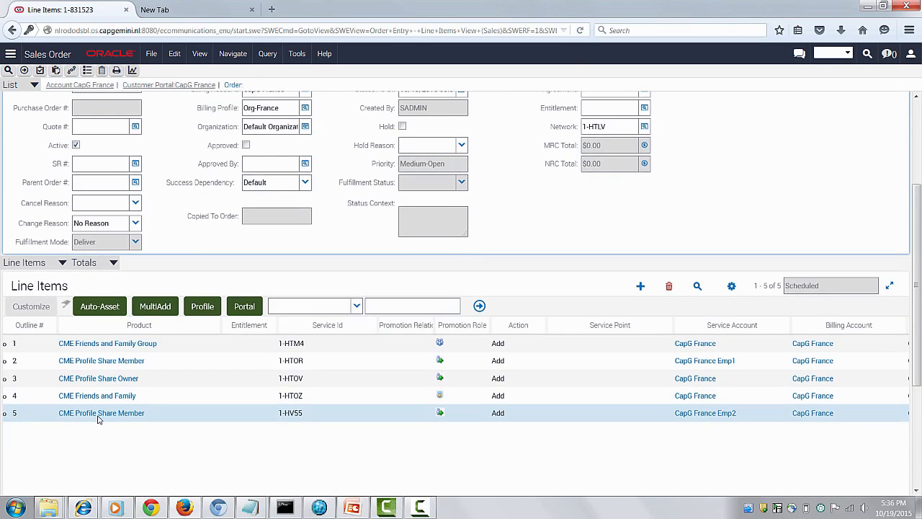
click(98, 419)
key(alt+q)
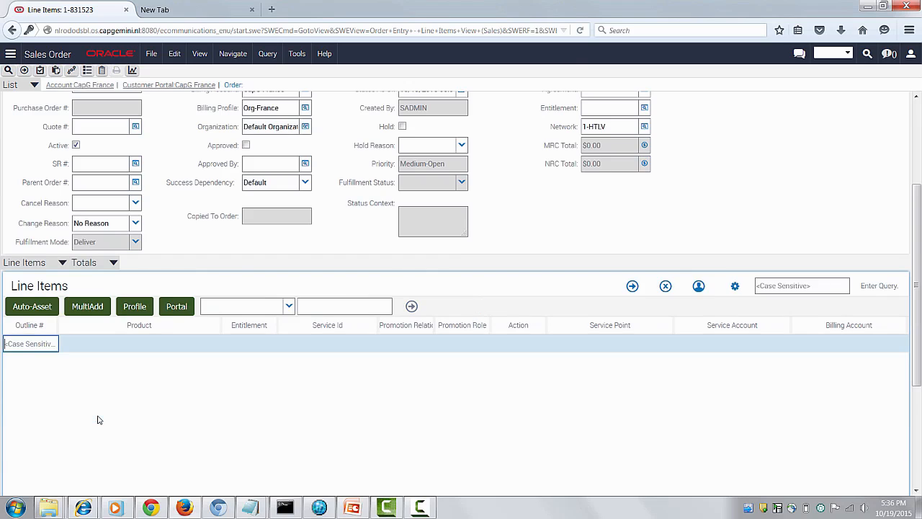
key(Return)
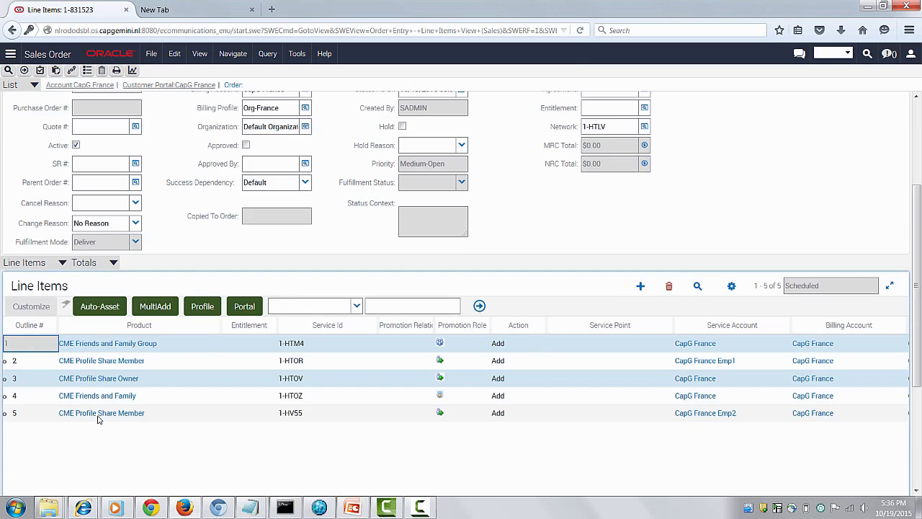
scroll(98, 420, down, 3)
drag(143, 362, 474, 362)
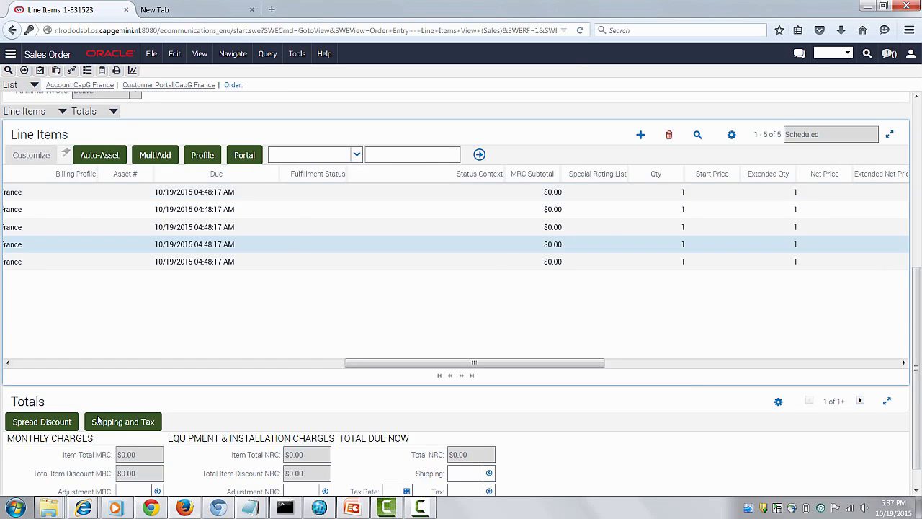
drag(143, 363, 467, 363)
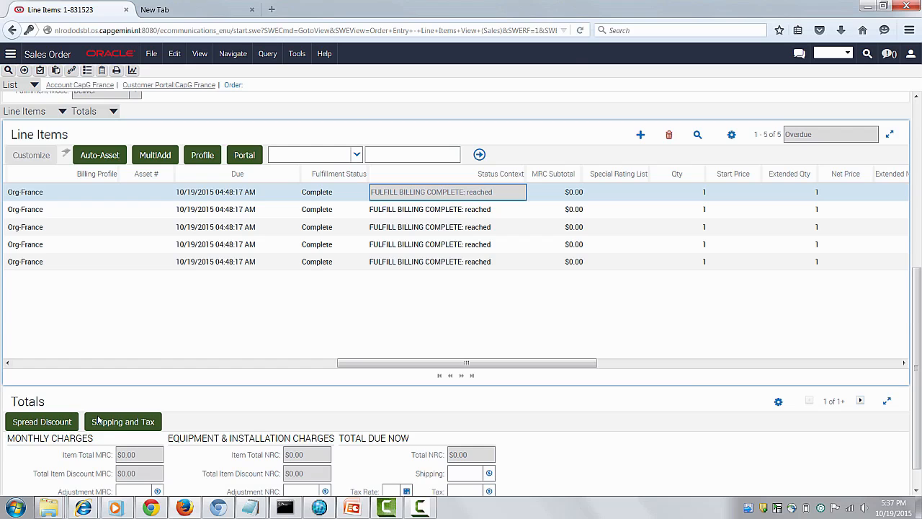
scroll(98, 420, up, 3)
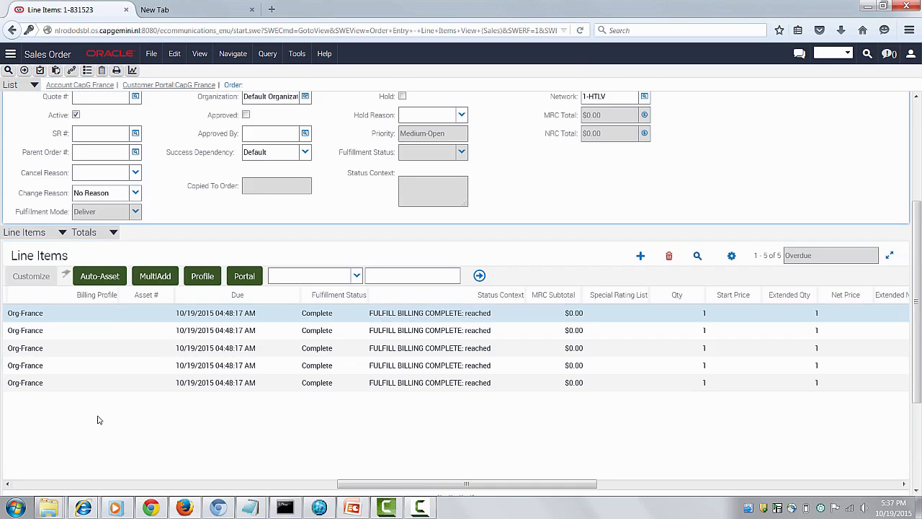
scroll(99, 420, up, 4)
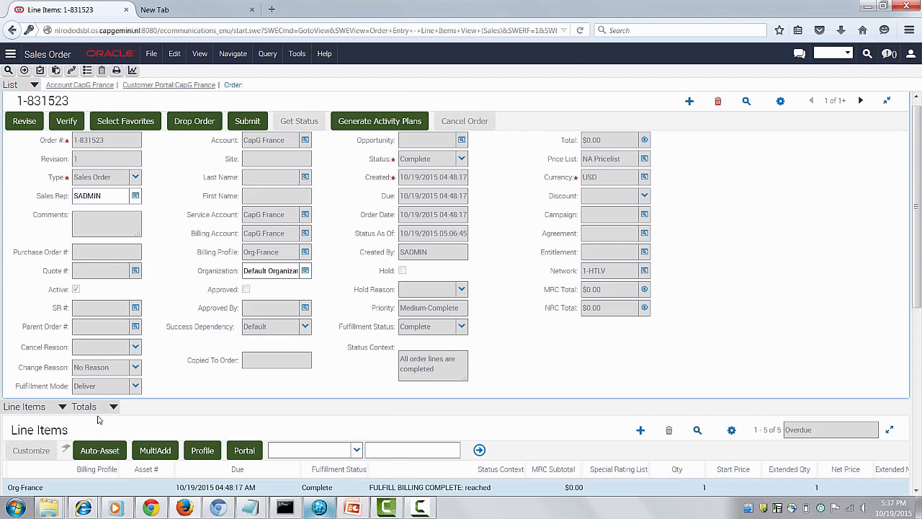
- Switch to Customer Center, show Profile Sharing for the CapG France account and open the members of its owned Corporate Profile group
key(alt+Tab)
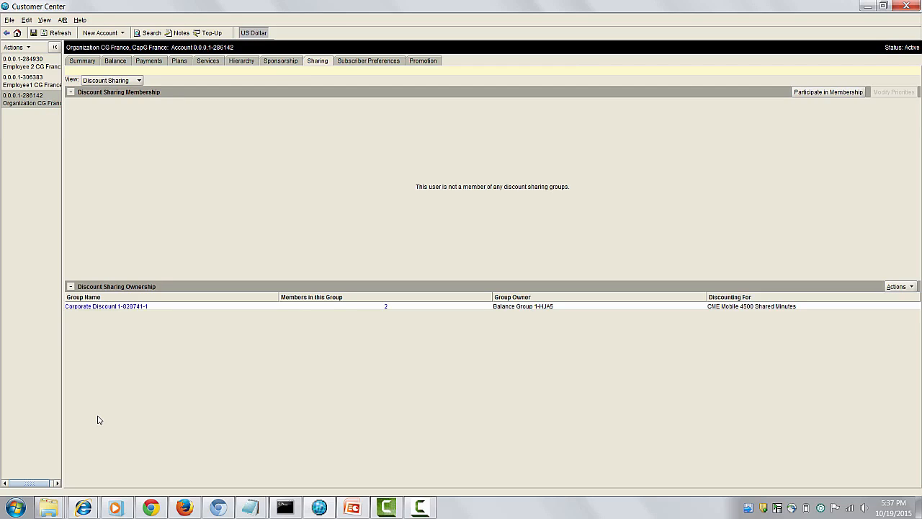
click(138, 81)
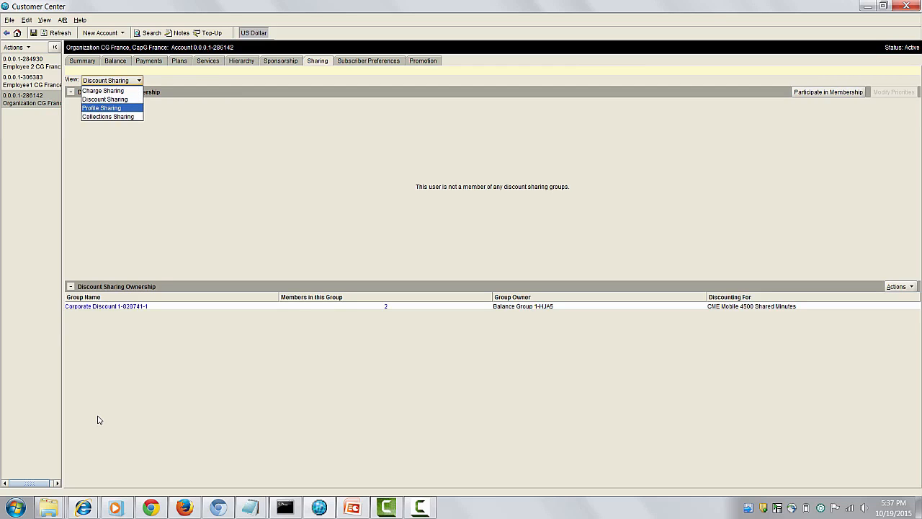
key(Return)
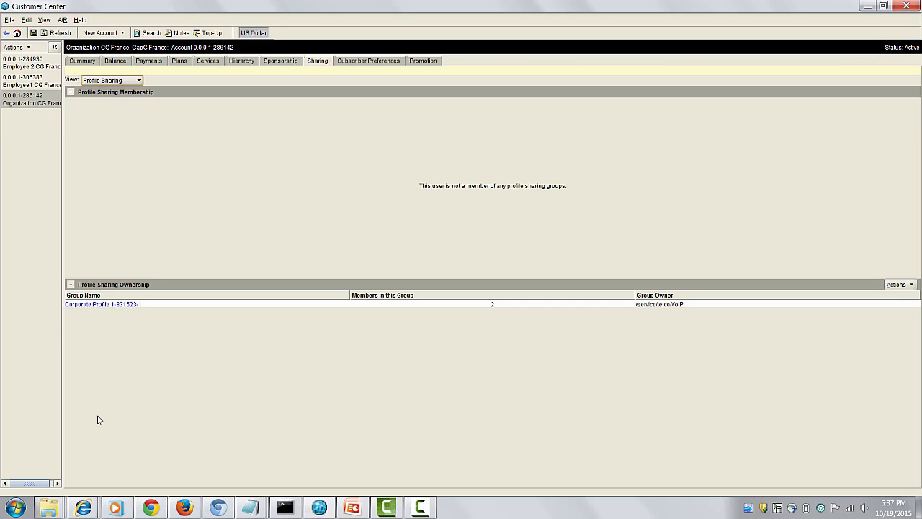
click(103, 304)
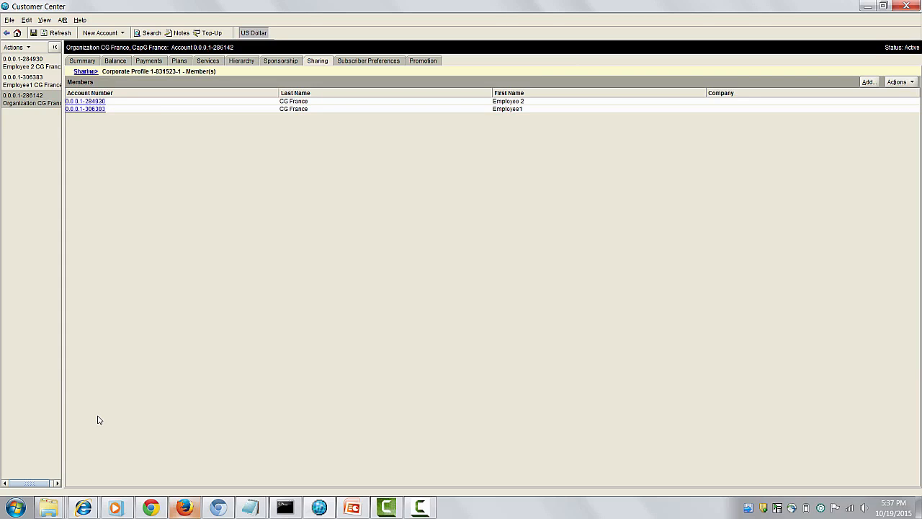
- Switch back to the CapG France account in Siebel and open its Special Rating Profile
click(184, 507)
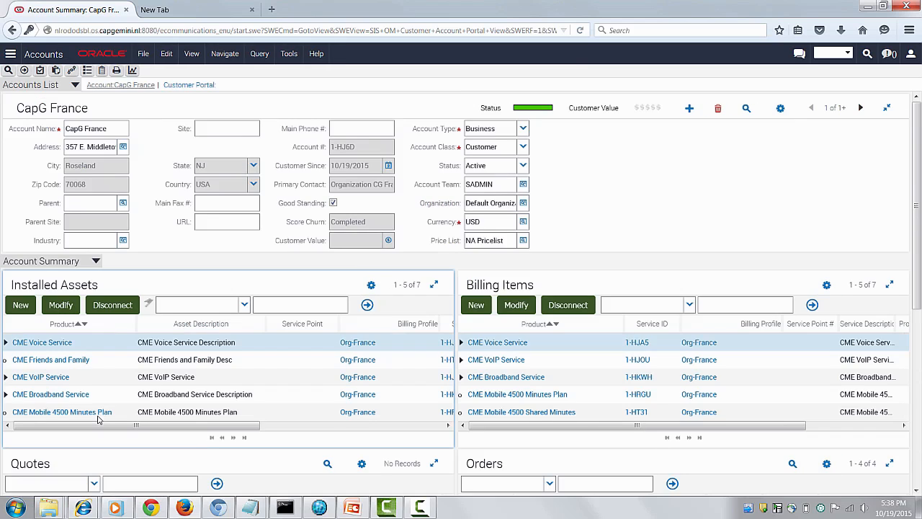
click(96, 261)
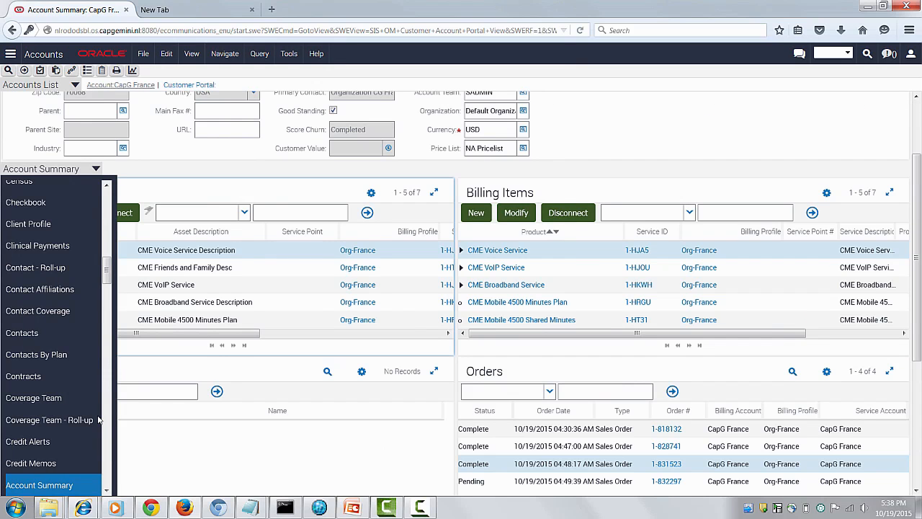
scroll(99, 420, down, 10)
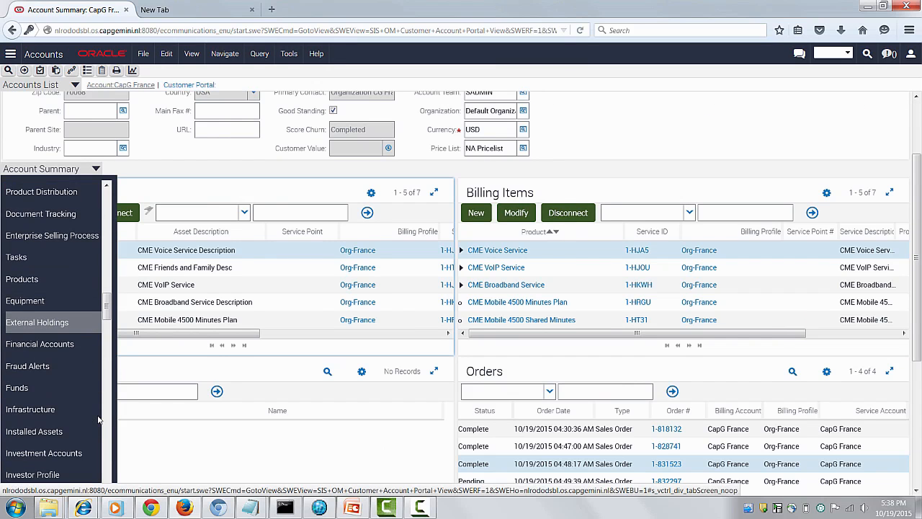
scroll(99, 420, down, 3)
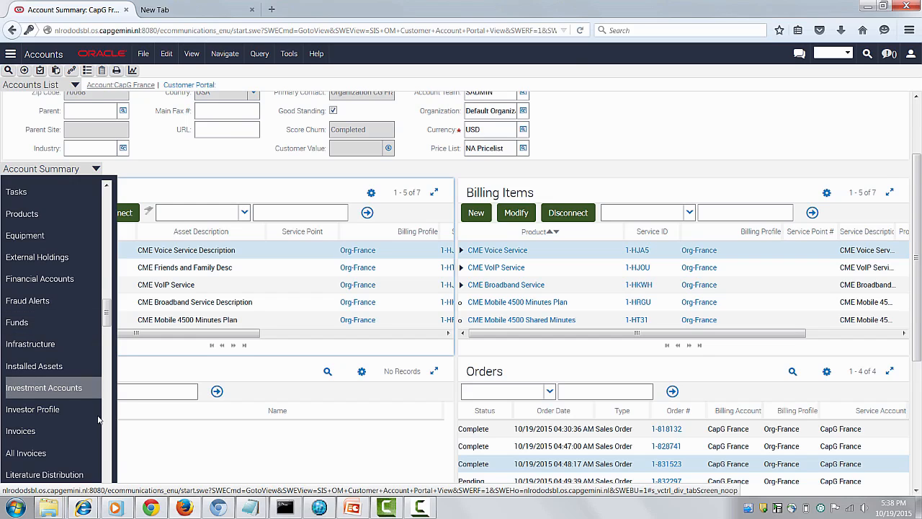
scroll(99, 420, down, 10)
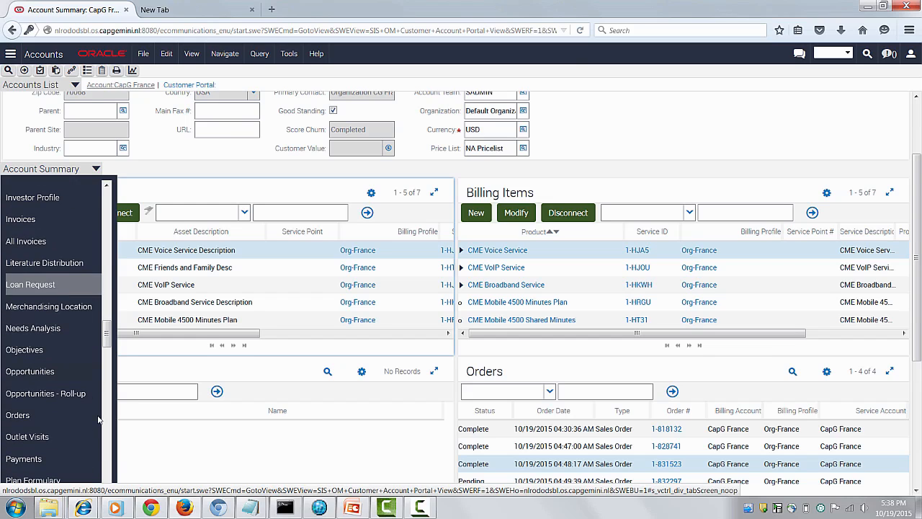
scroll(98, 420, down, 4)
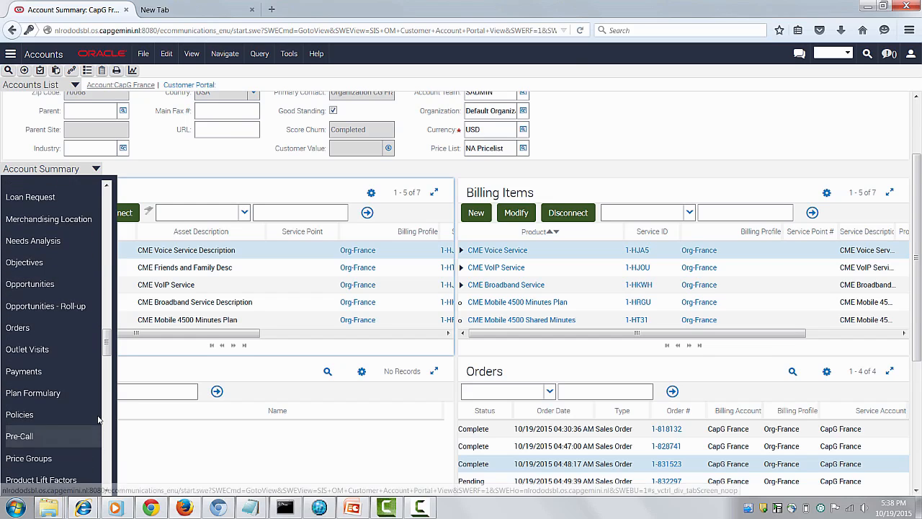
scroll(99, 420, down, 3)
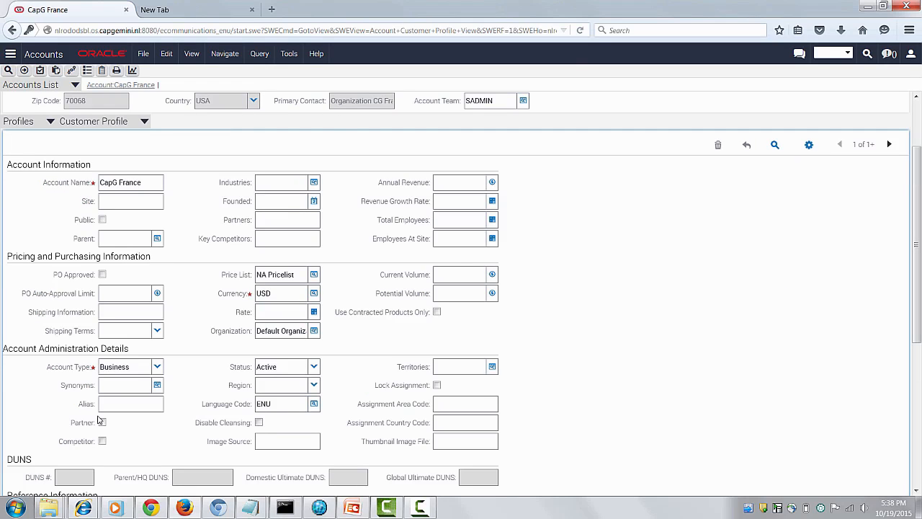
click(144, 121)
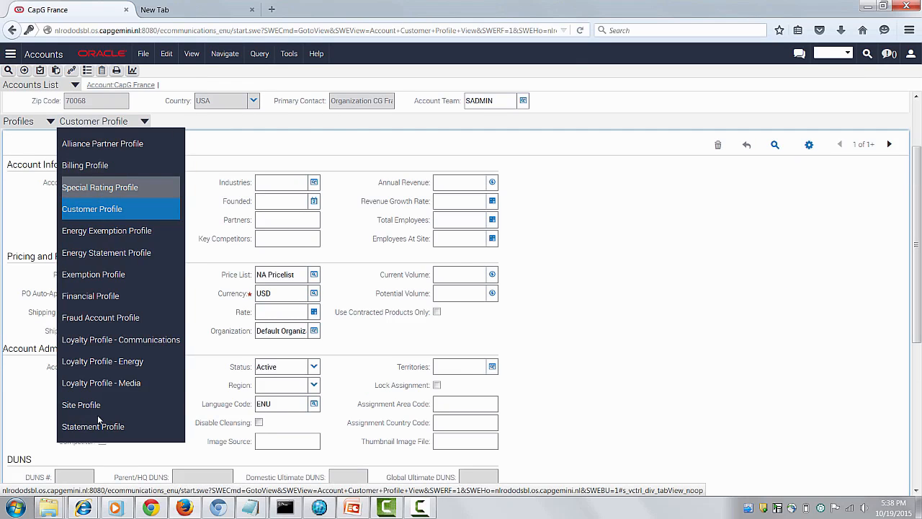
click(100, 188)
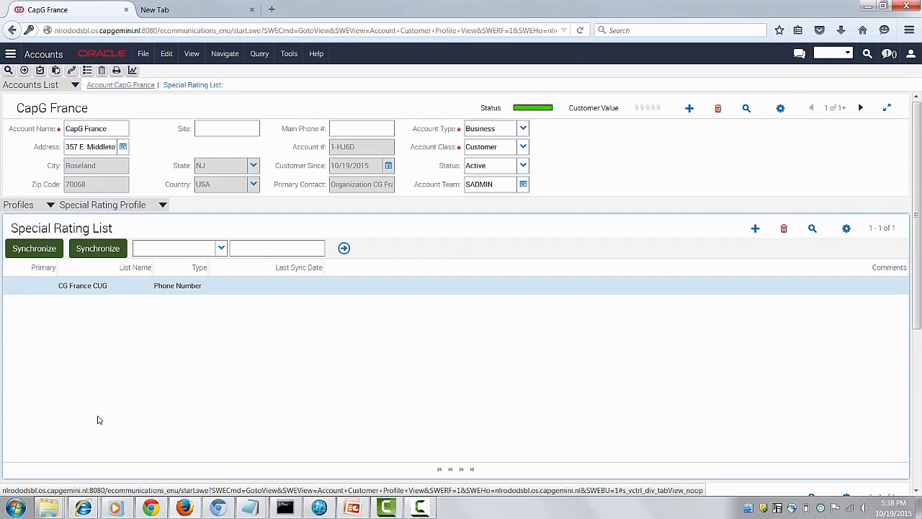
- Create a new item record under the CG France CUG special rating list
scroll(99, 420, down, 5)
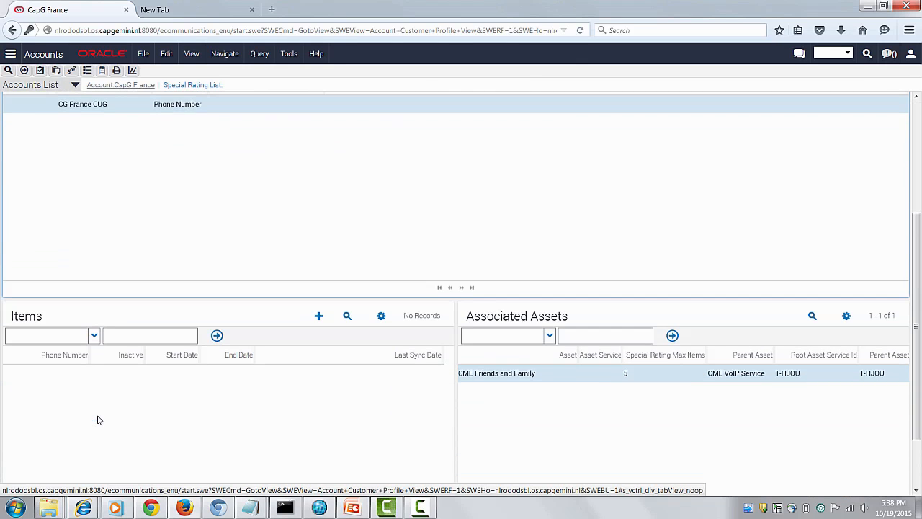
click(99, 420)
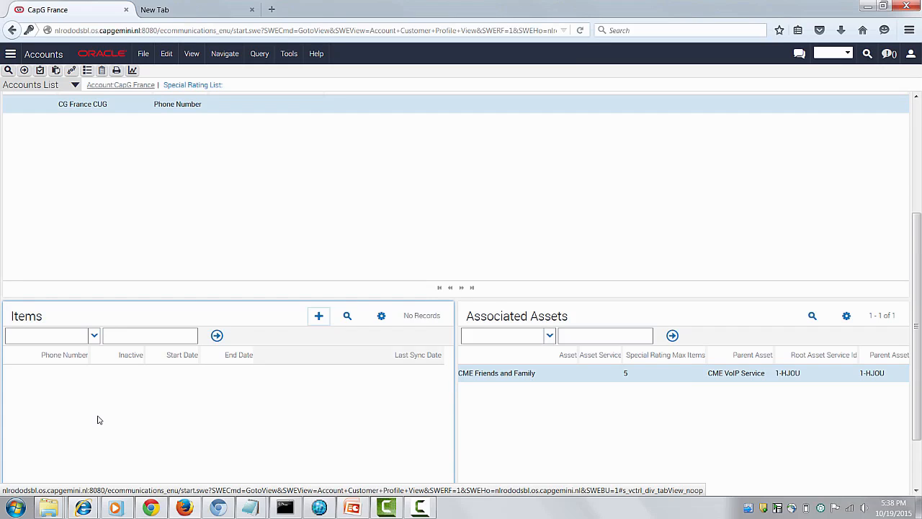
key(ctrl+n)
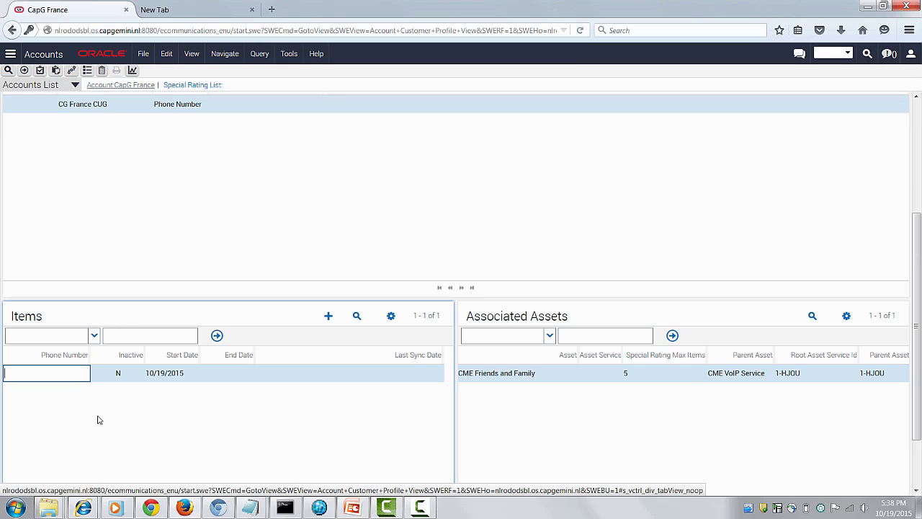
- Try to enter a phone number for the new item, first with spaces only and again with a bracketed area code
key(Return)
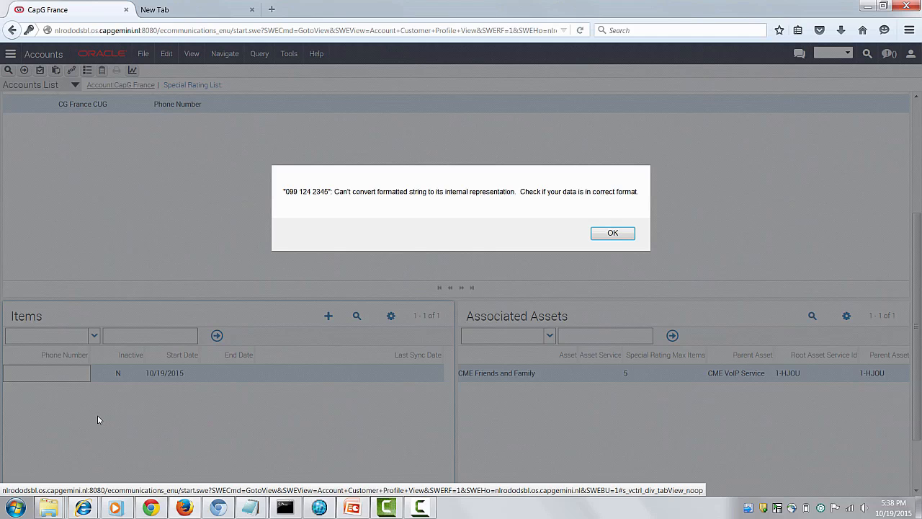
key(Return)
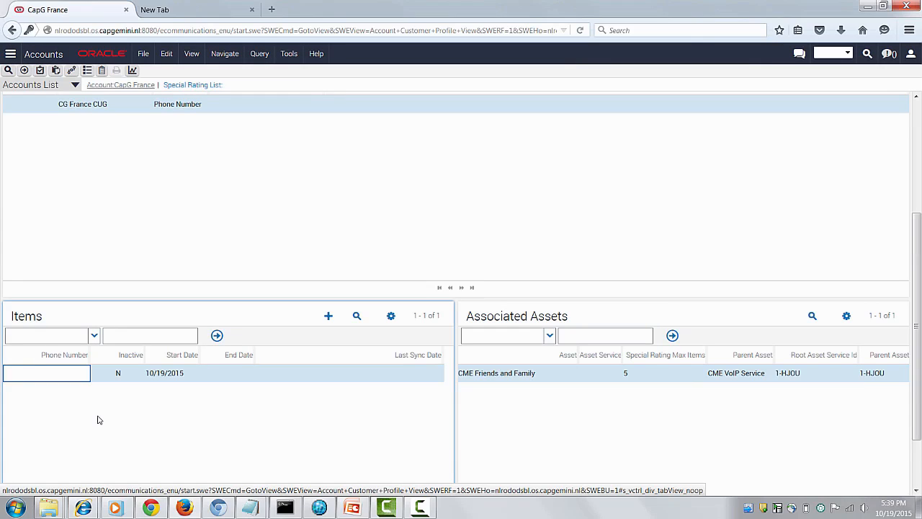
click(99, 420)
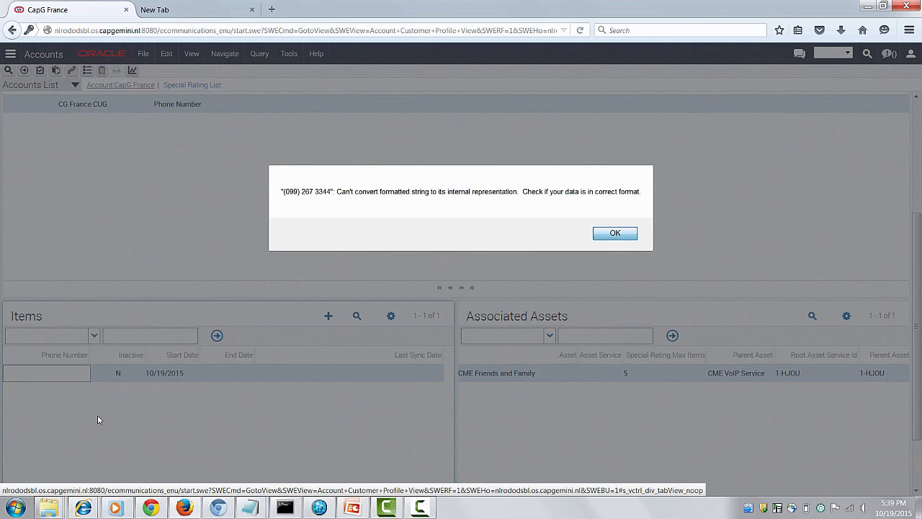
key(Return)
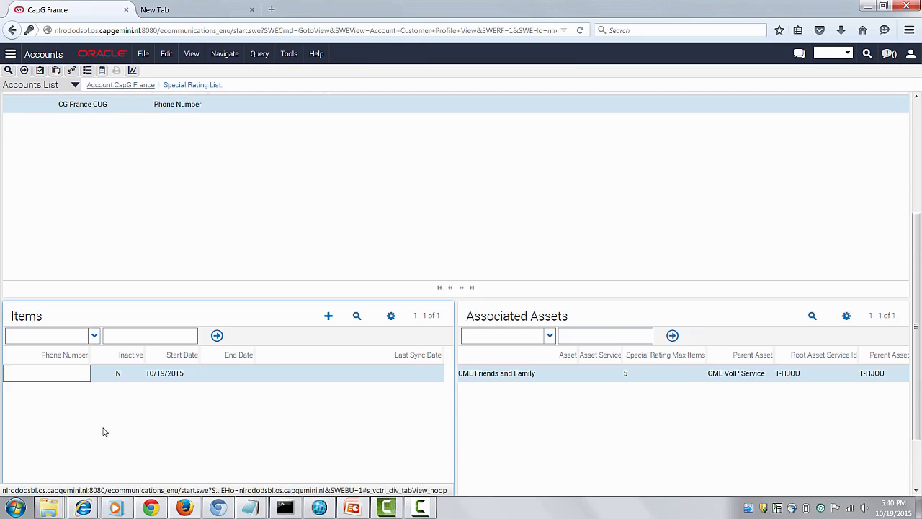
- Enter the phone number for the new CG France CUG item and save the record
click(53, 374)
text(4)
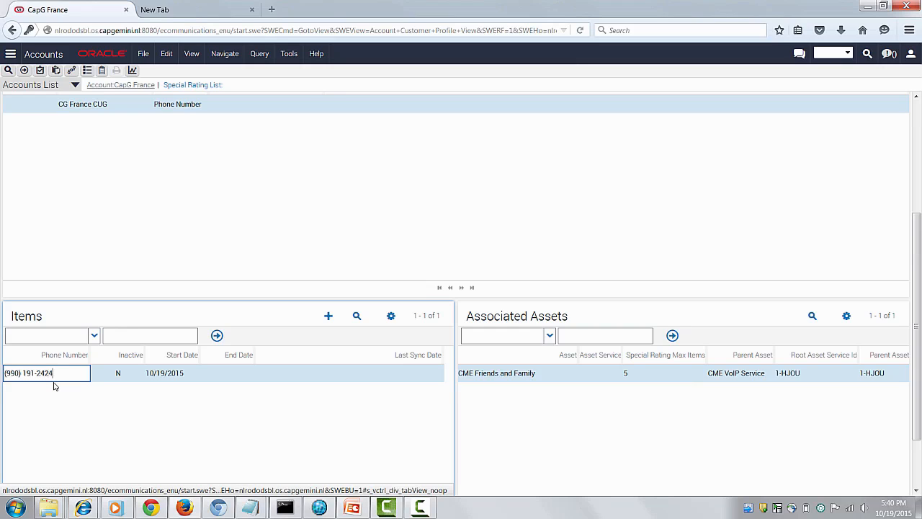
click(113, 248)
- Synchronize the CG France CUG special rating list and requery it to refresh its last sync date
scroll(114, 248, up, 5)
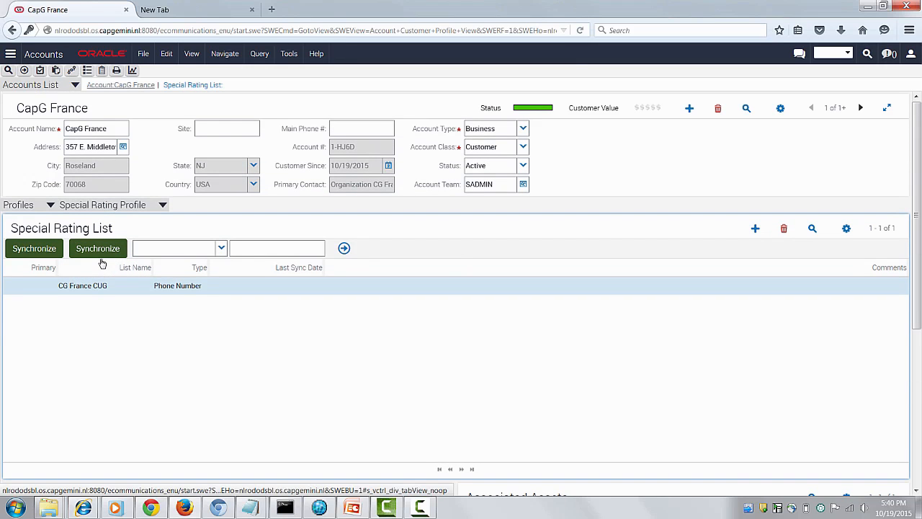
scroll(194, 375, down, 3)
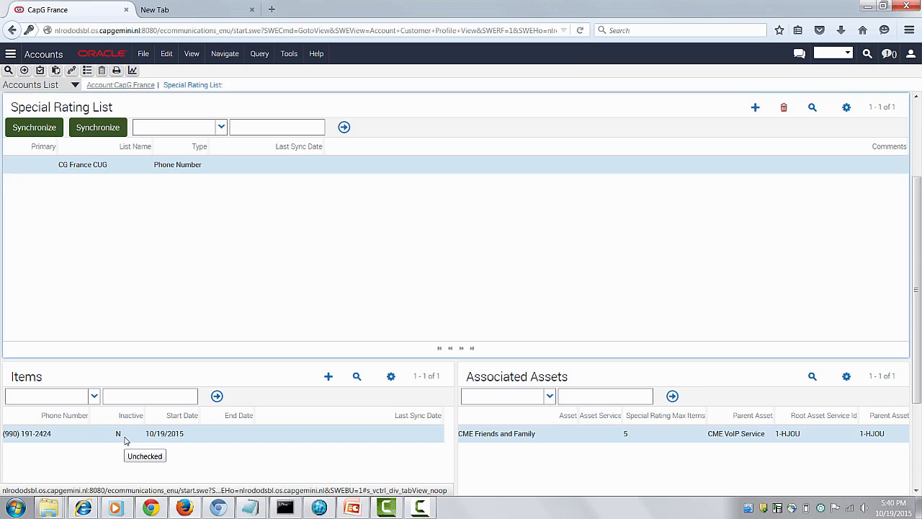
click(90, 134)
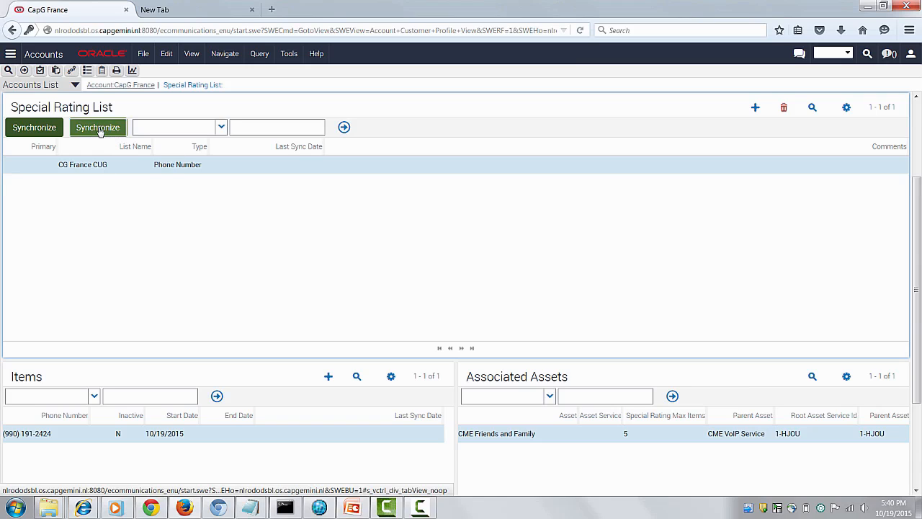
click(53, 129)
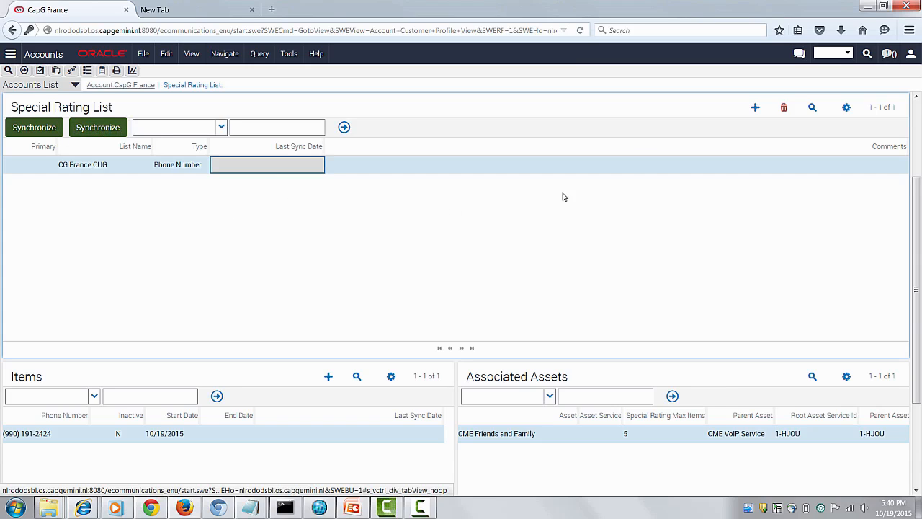
click(813, 108)
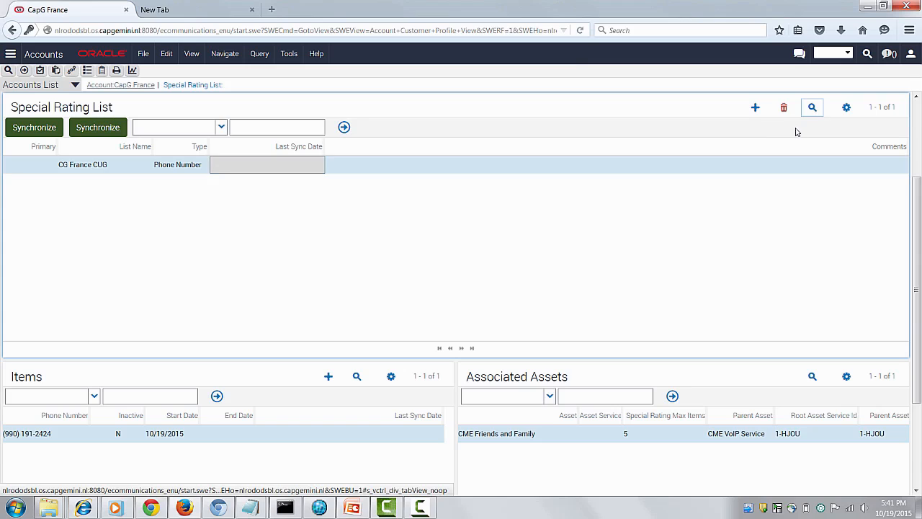
click(728, 107)
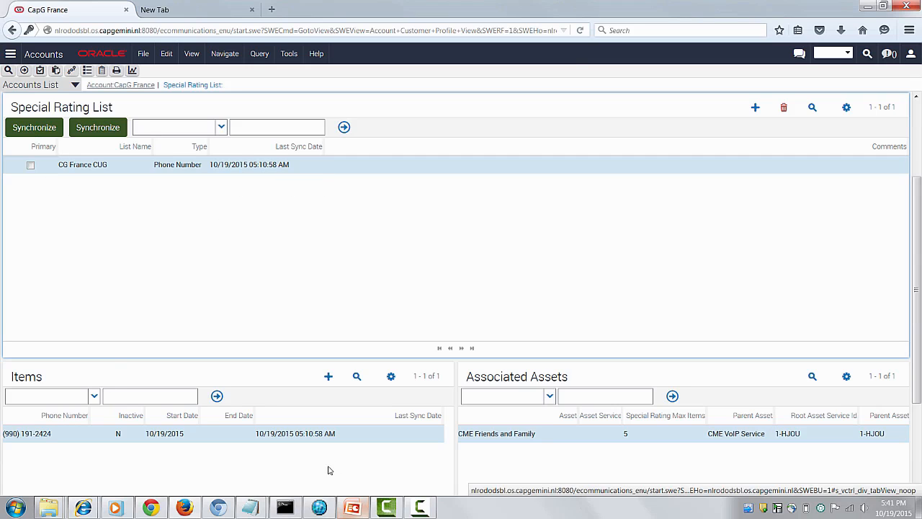
- Switch to Customer Center and view the Friends and Family promotions of the Organization CG France account
click(319, 508)
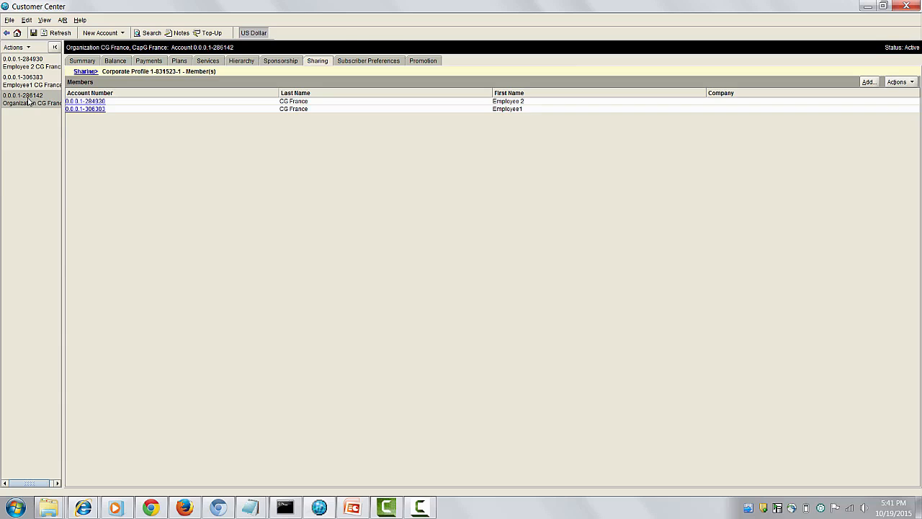
click(413, 60)
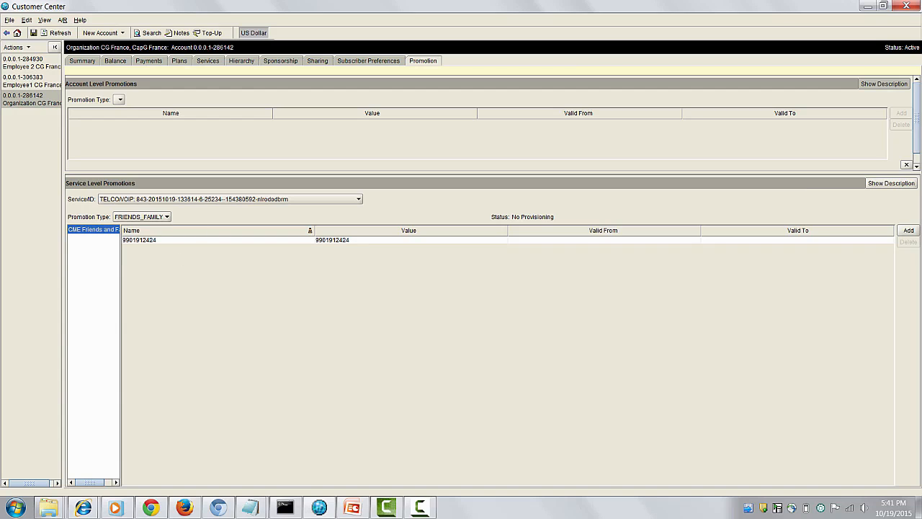
- Switch back to Firefox and add a second item with its phone number to the CG France CUG special rating list
mouse_move(185, 507)
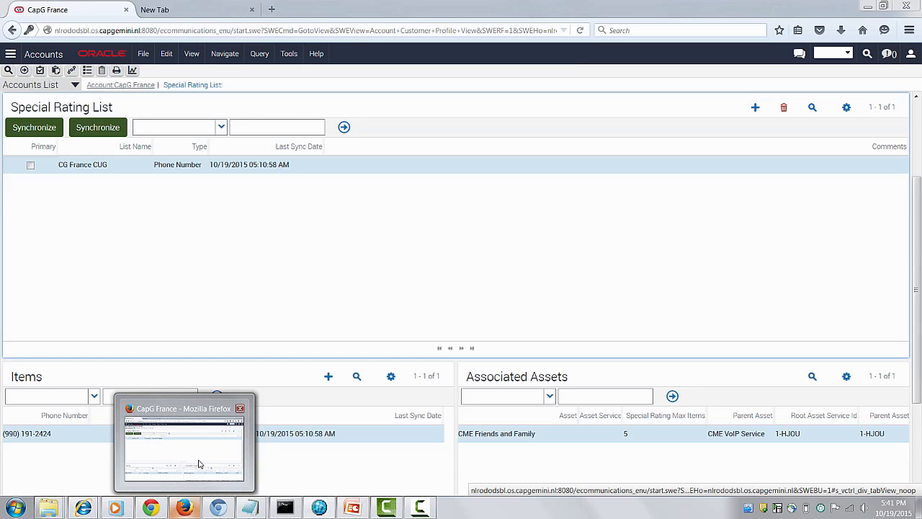
click(200, 464)
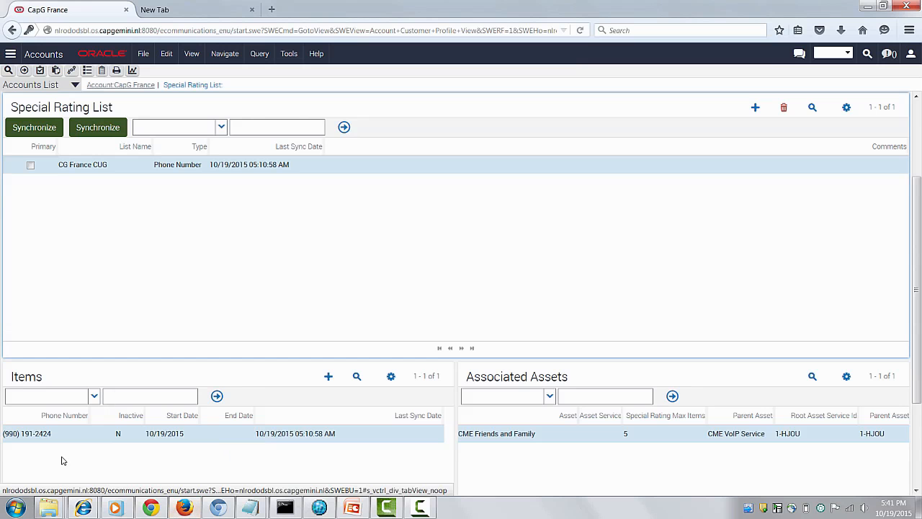
click(311, 456)
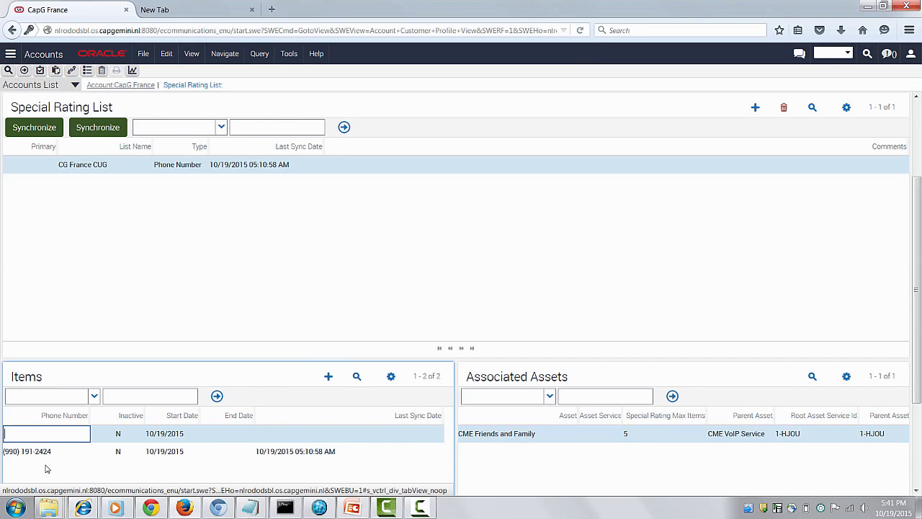
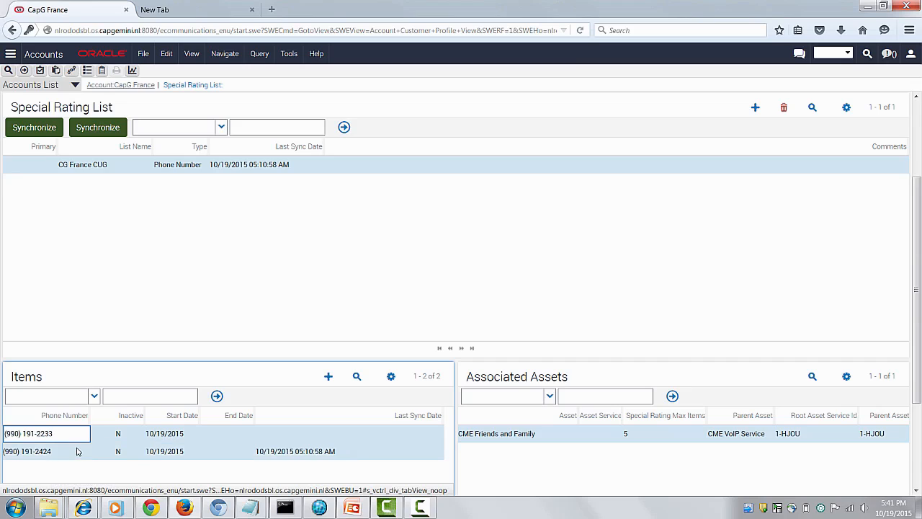
click(77, 449)
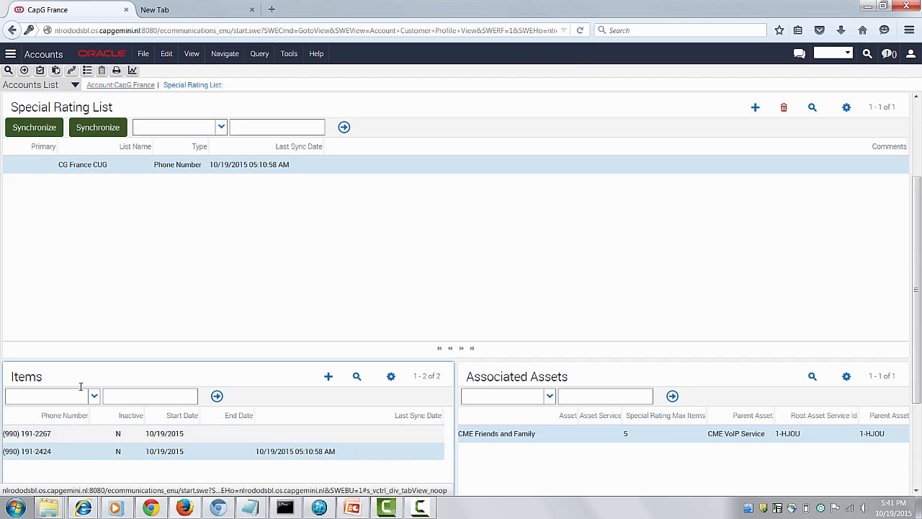
- Synchronize the CG France CUG list with its added phone number and requery it to update the sync dates
click(99, 212)
click(98, 130)
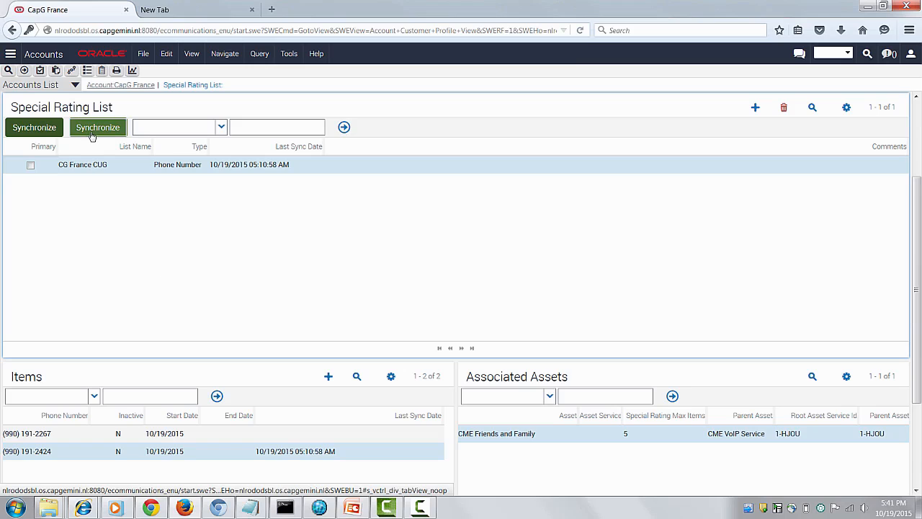
click(813, 110)
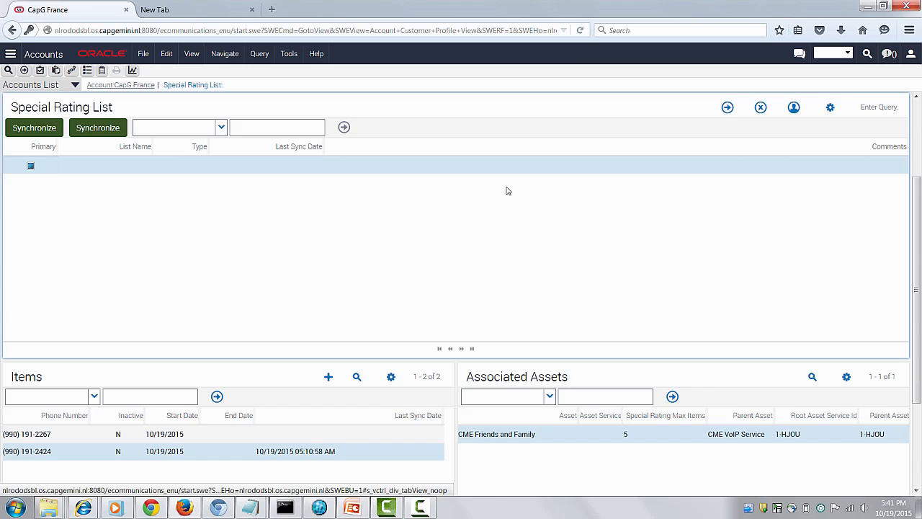
key(Return)
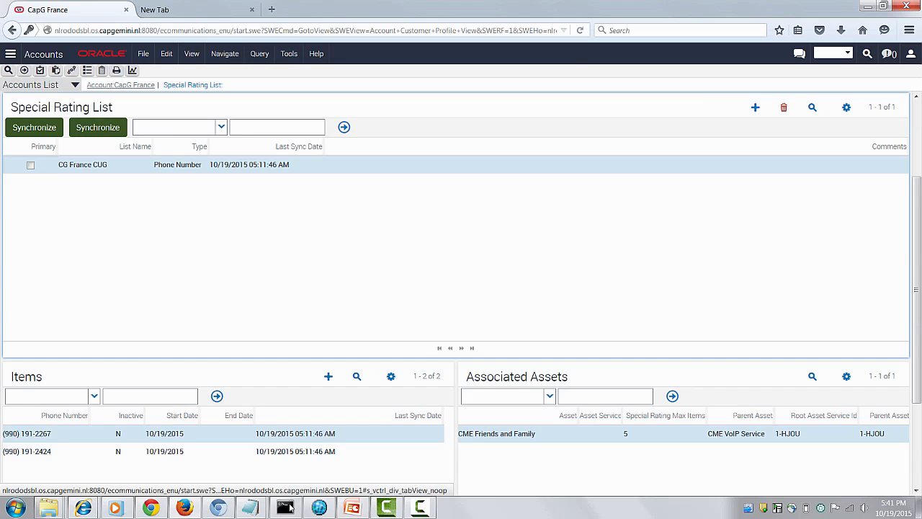
- Switch to Customer Center and refresh the Organization CG France promotions to check the synchronized Friends and Family numbers
click(310, 512)
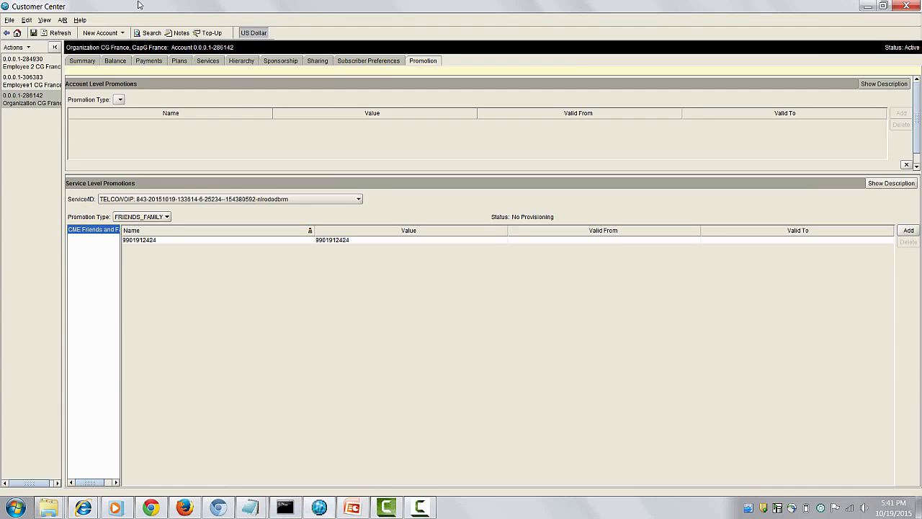
click(60, 33)
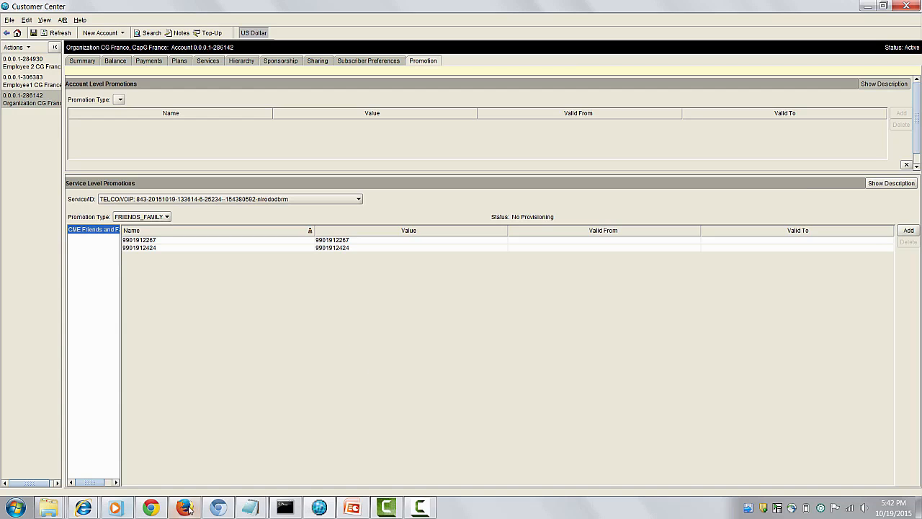
- Return to Firefox, reopen the CapG France account from its recent records, and open its pending sales order
mouse_move(189, 508)
click(192, 481)
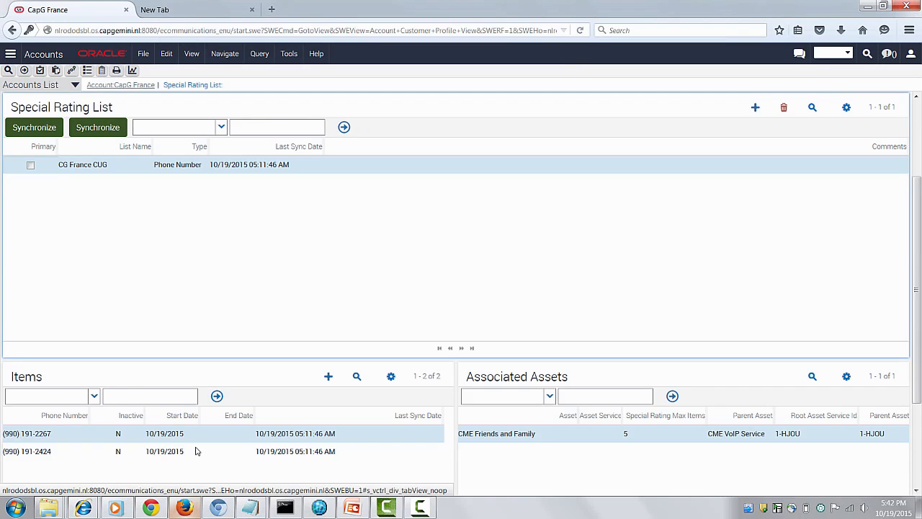
click(11, 57)
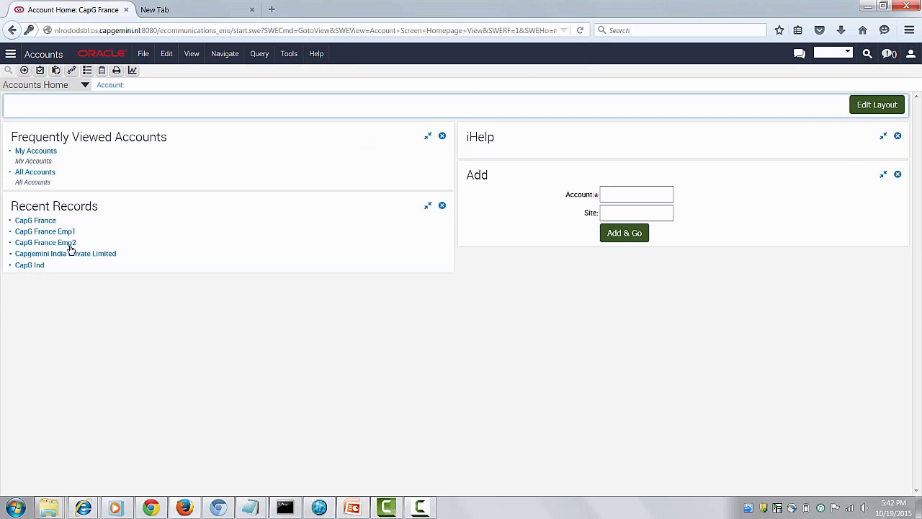
click(41, 223)
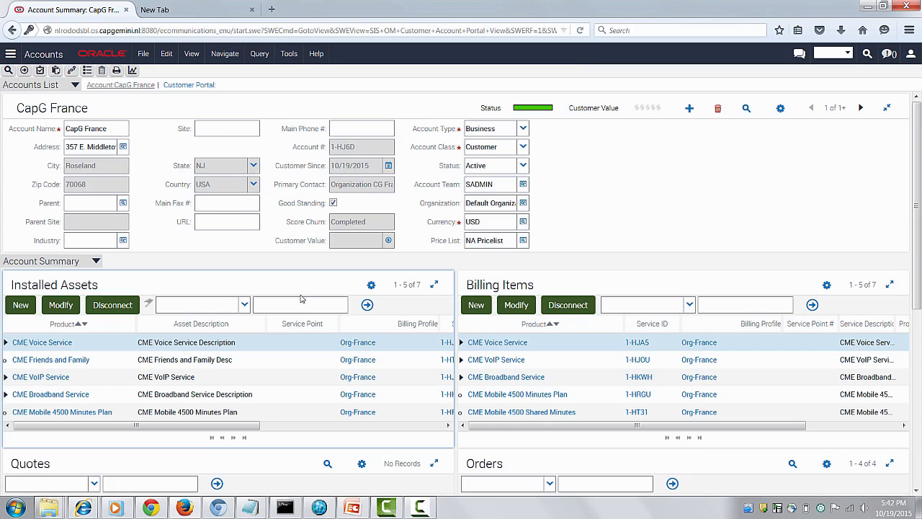
scroll(298, 314, down, 3)
scroll(504, 454, down, 1)
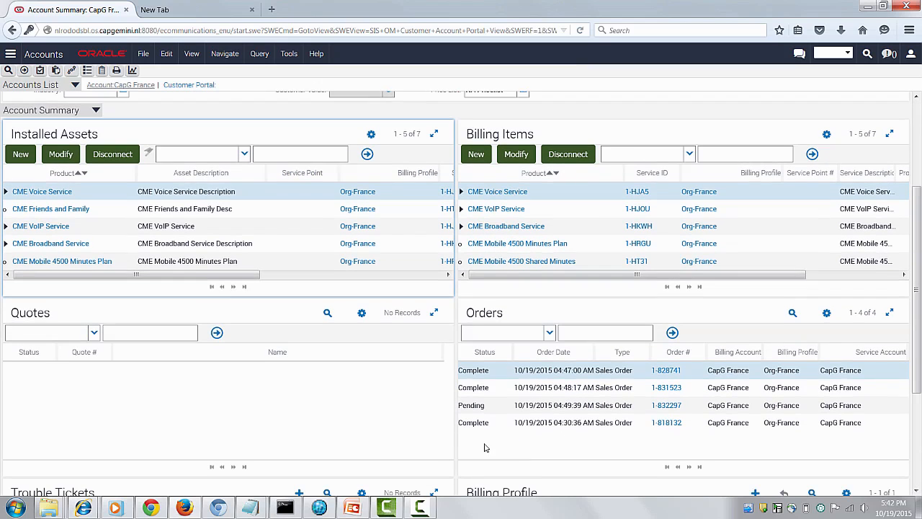
click(658, 404)
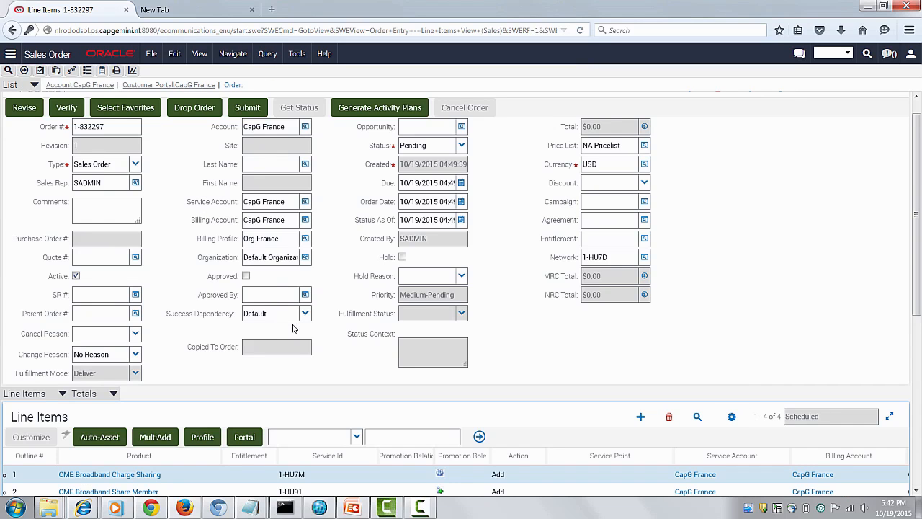
- In the broadband order's promotion group details, associate CapG France's CME Broadband Service asset with the CME Broadband Share Owner line item
scroll(293, 331, down, 3)
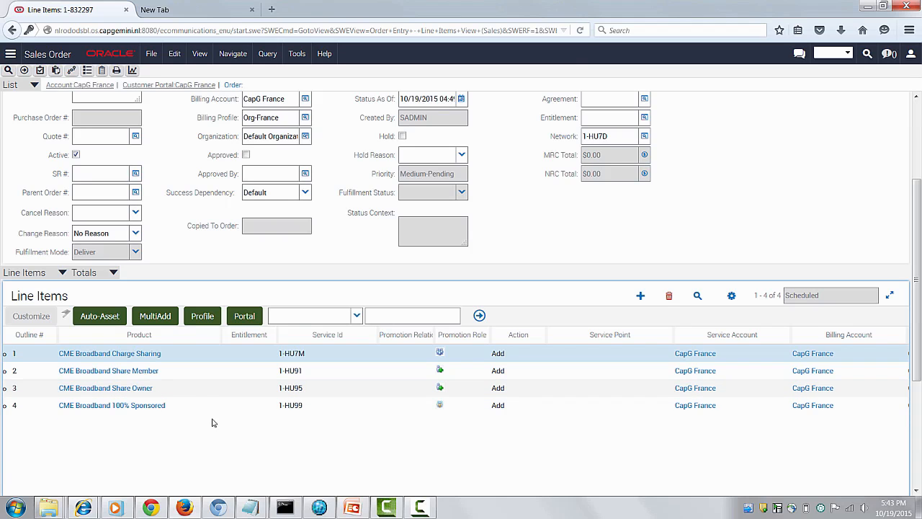
scroll(263, 423, down, 5)
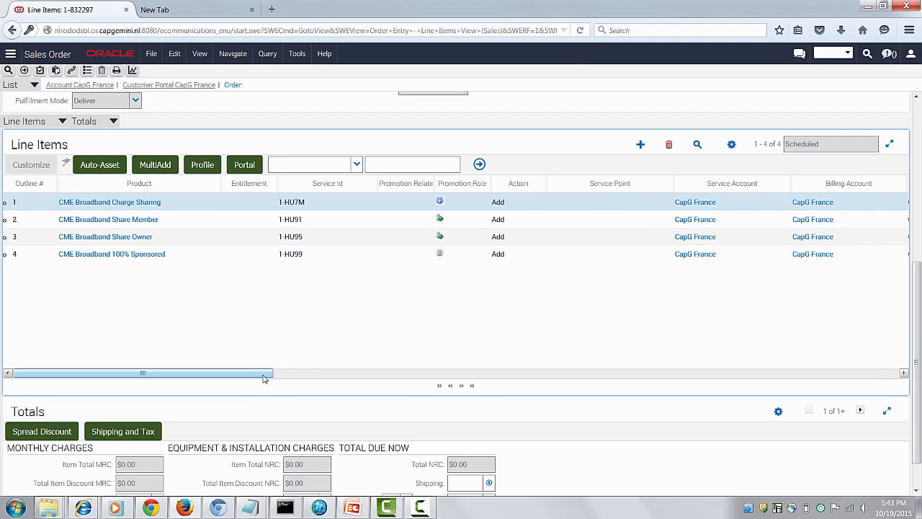
drag(263, 379, 142, 371)
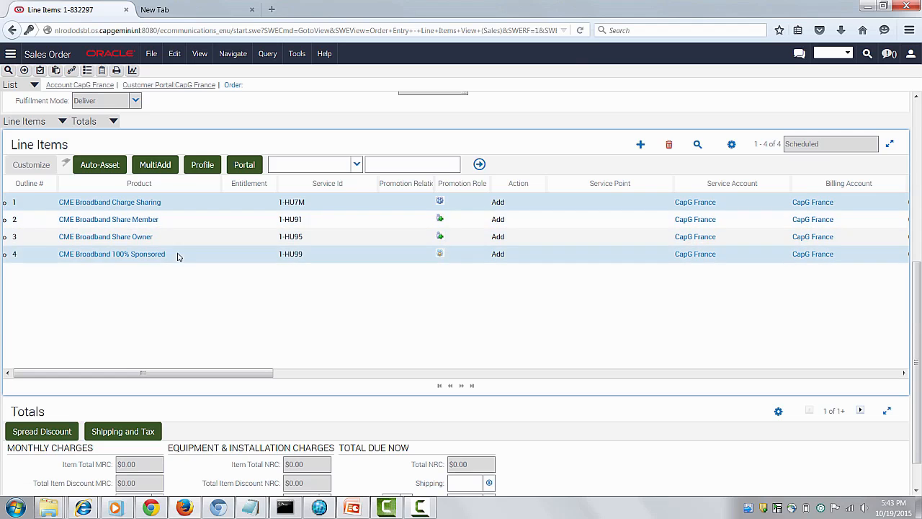
click(86, 122)
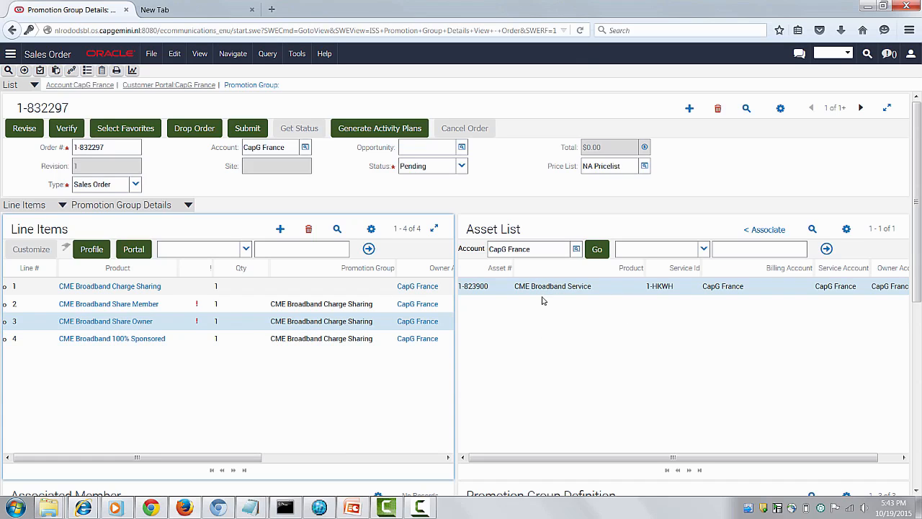
click(767, 230)
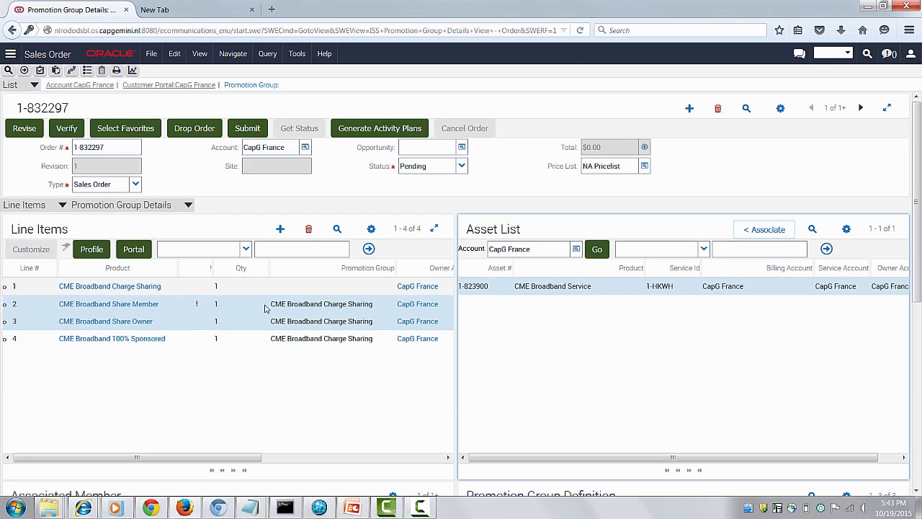
- Select the CME Broadband Share Member line item and open the account picker for the asset list
click(243, 311)
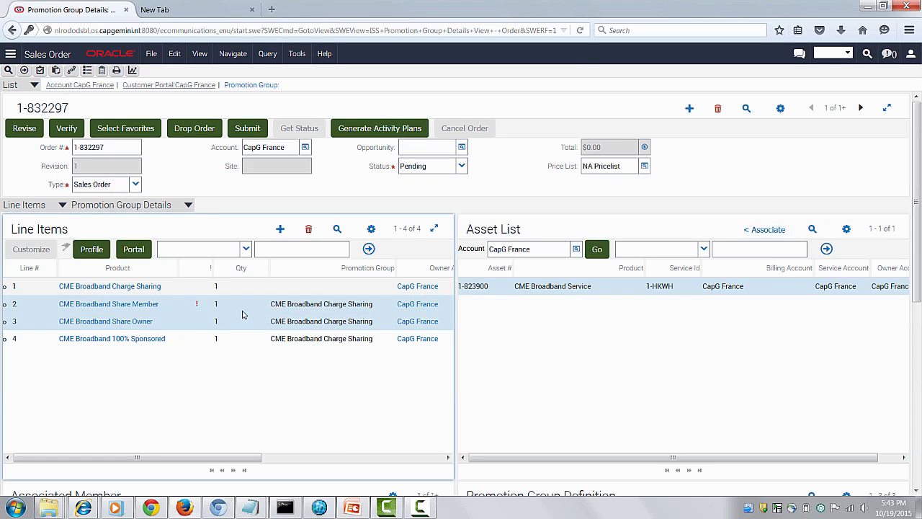
click(576, 249)
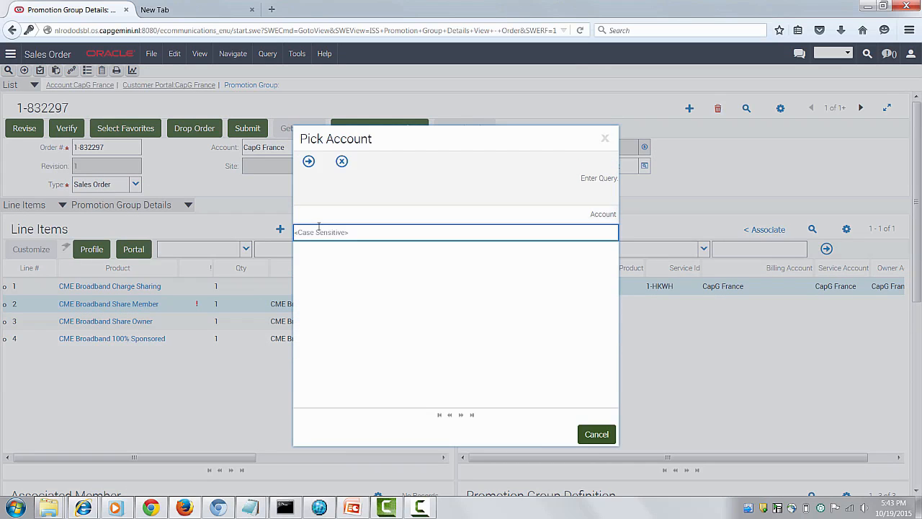
text(*Fra*Emp*)
text(2)
key(Return)
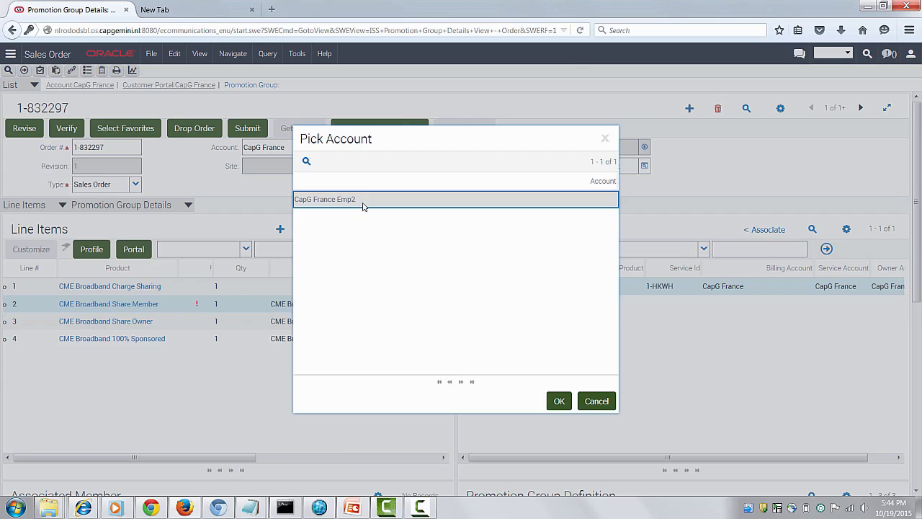
- Query accounts for *Fr*E*1, pick CapG France Emp1, and associate its CME Broadband Service asset with the Share Member line item
click(307, 162)
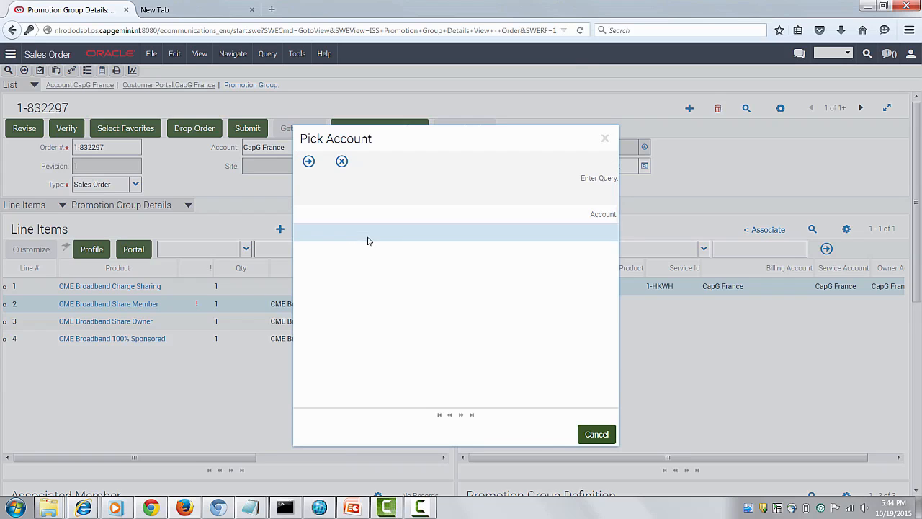
text(*)
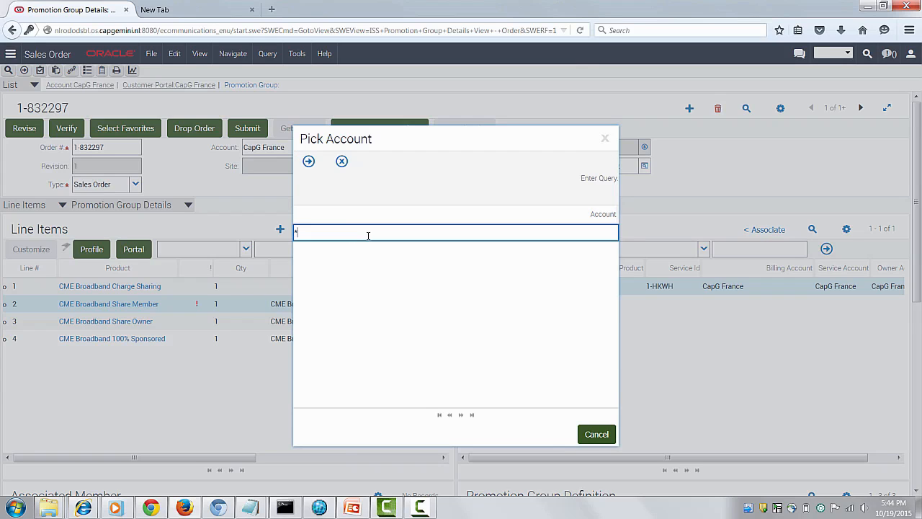
text(Fr*E*1)
key(Return)
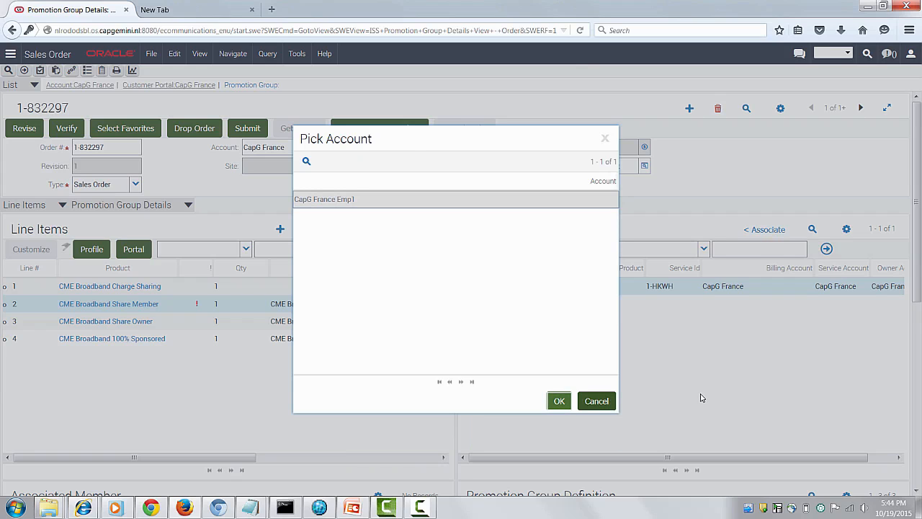
key(Return)
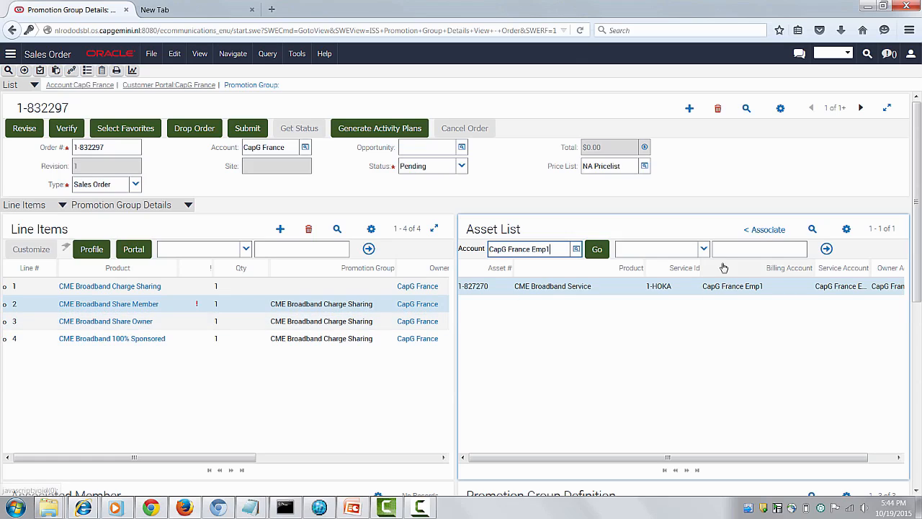
click(762, 230)
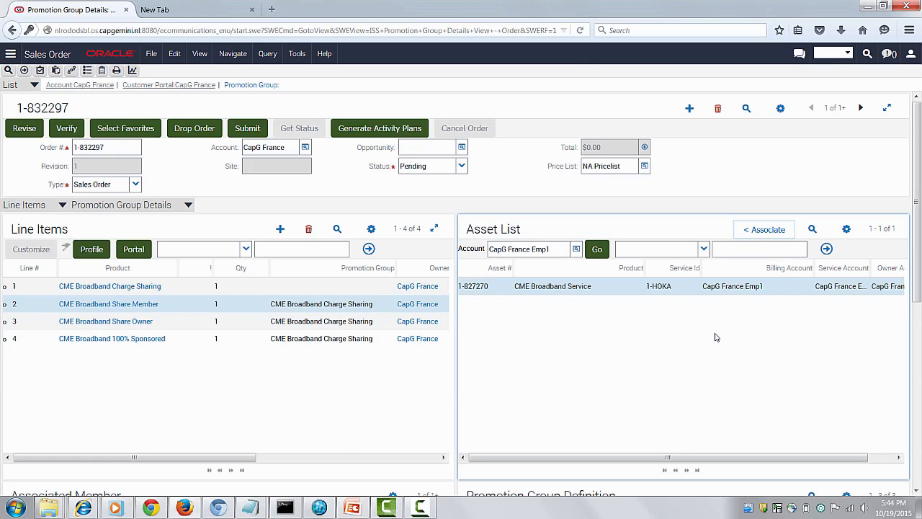
- Check the Share Member's service account and return to the order's full line item list to review its details
click(302, 457)
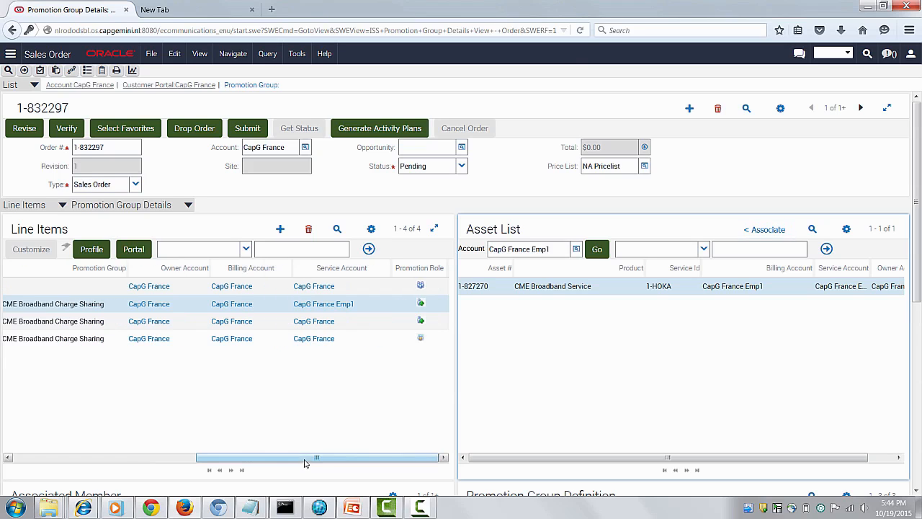
drag(304, 463, 118, 432)
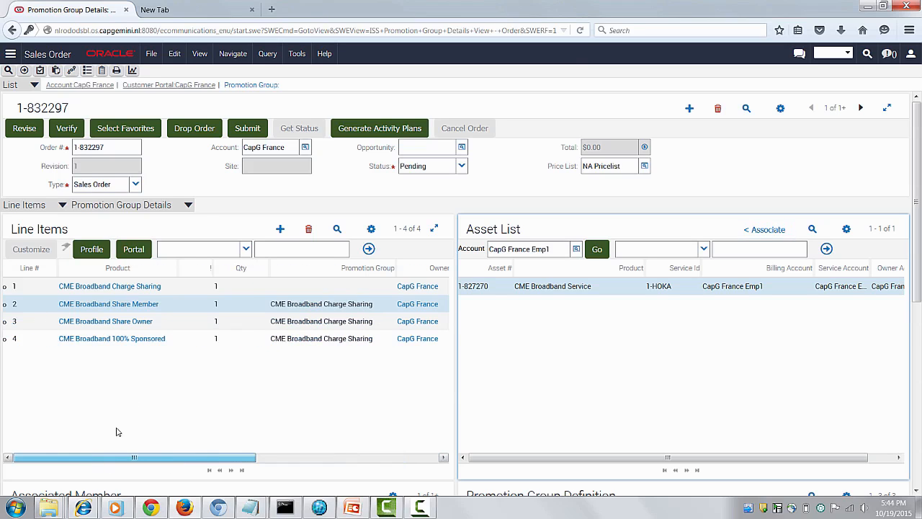
click(117, 208)
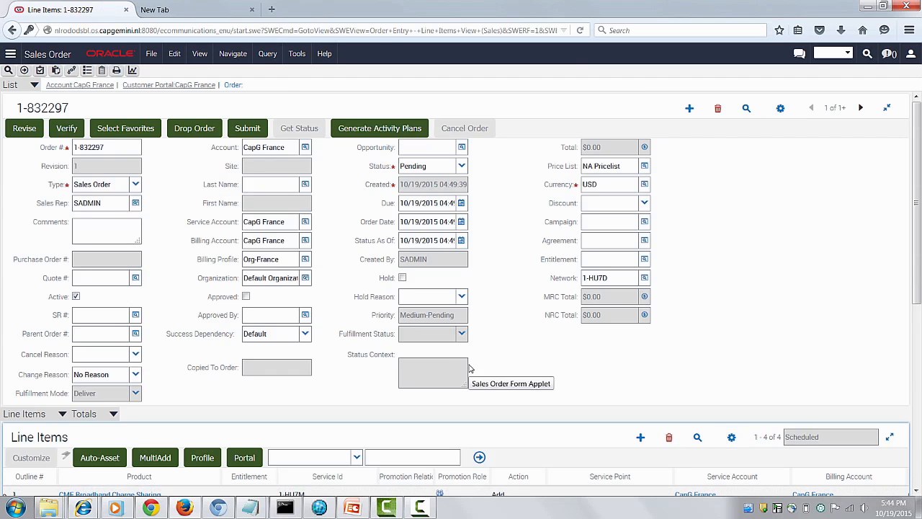
scroll(469, 367, down, 3)
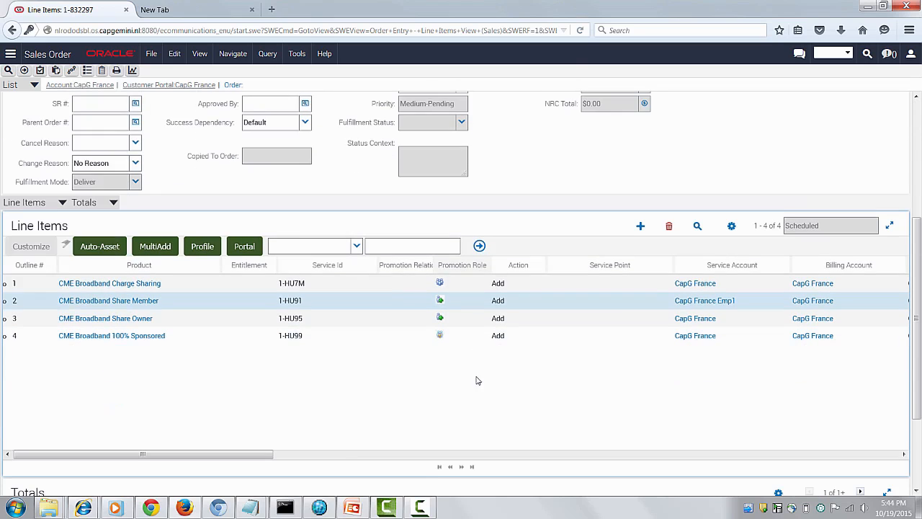
click(616, 457)
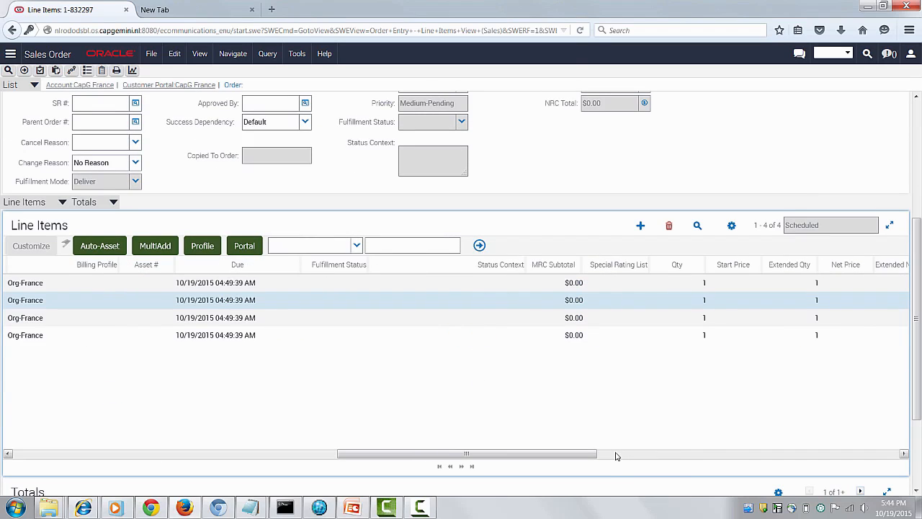
- Submit CapG France's pending CME Broadband Charge Sharing sales order for fulfillment
click(616, 457)
scroll(385, 439, up, 3)
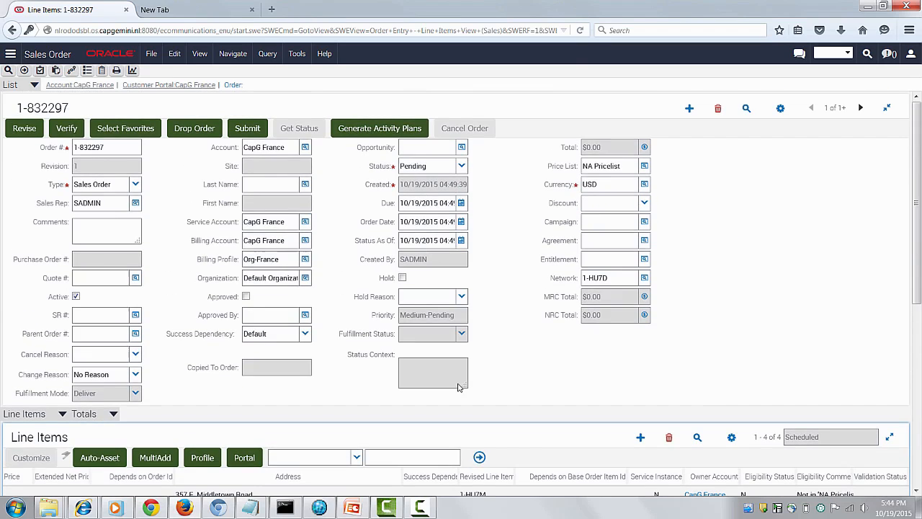
click(249, 132)
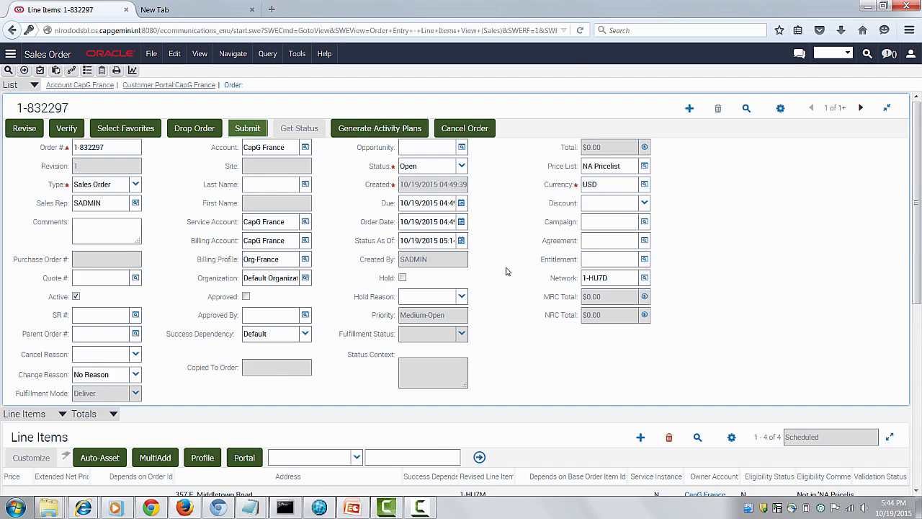
- Re-query the submitted order's line items and check their fulfillment status
scroll(508, 272, down, 3)
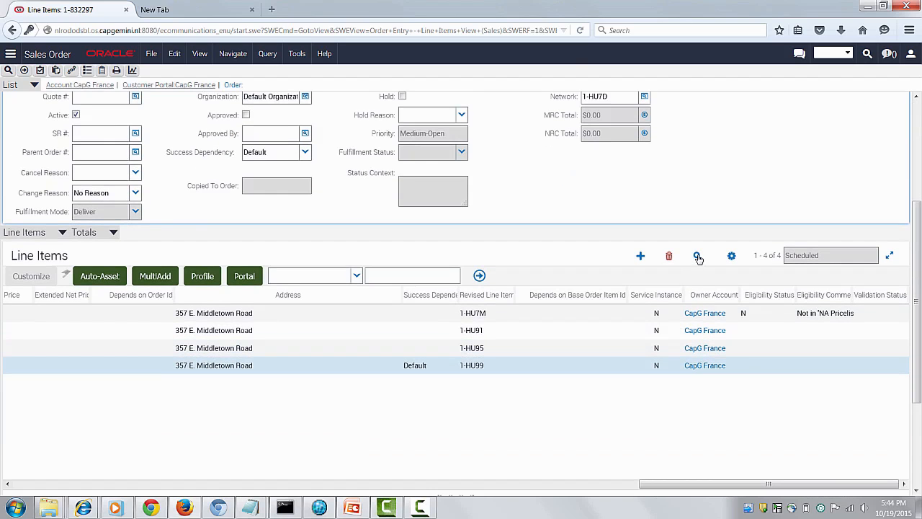
click(698, 256)
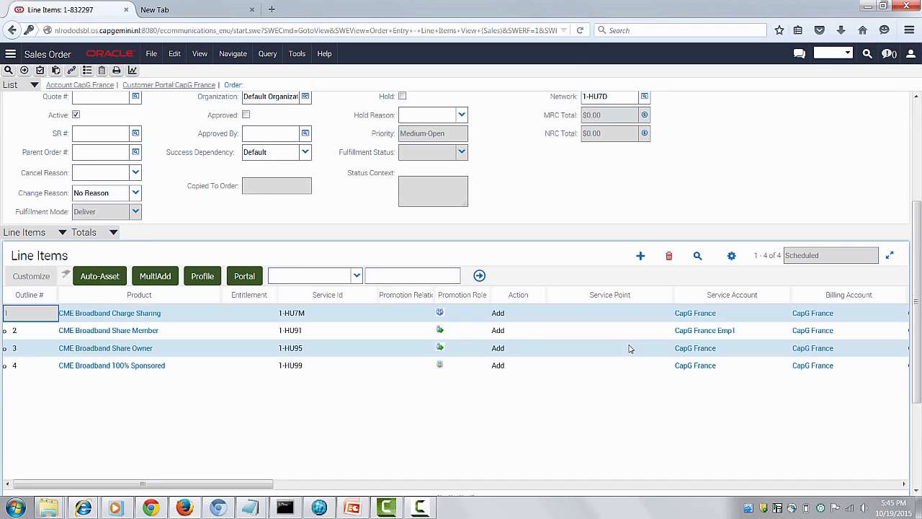
scroll(631, 349, down, 3)
click(344, 393)
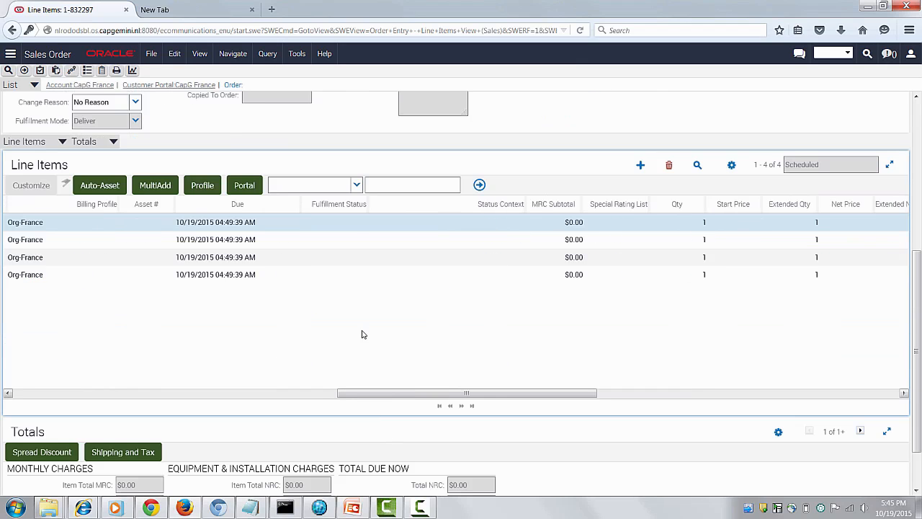
click(355, 224)
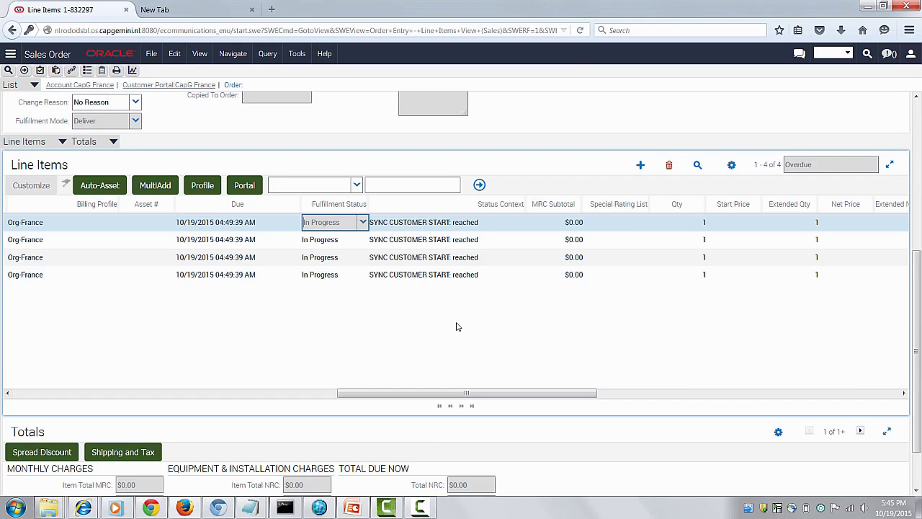
- Query the line items again and review their fulfillment status and status context along with the order header's status
click(697, 165)
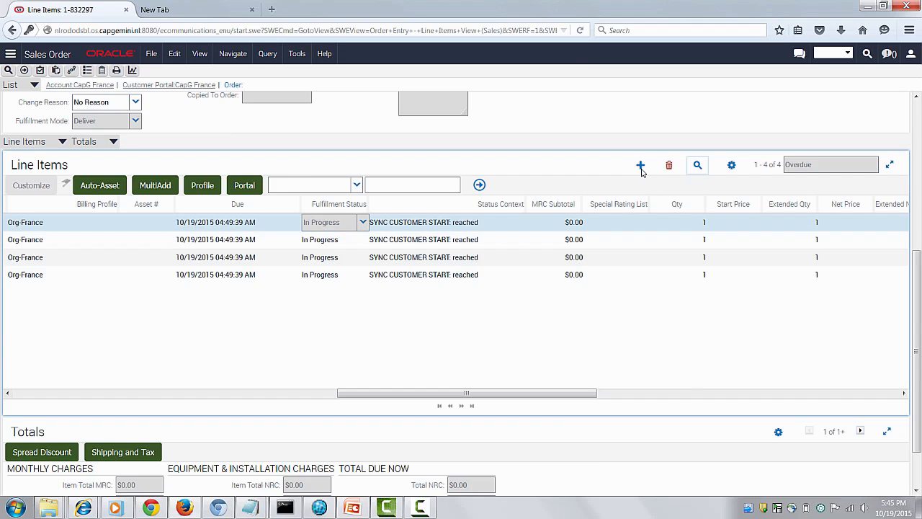
key(Return)
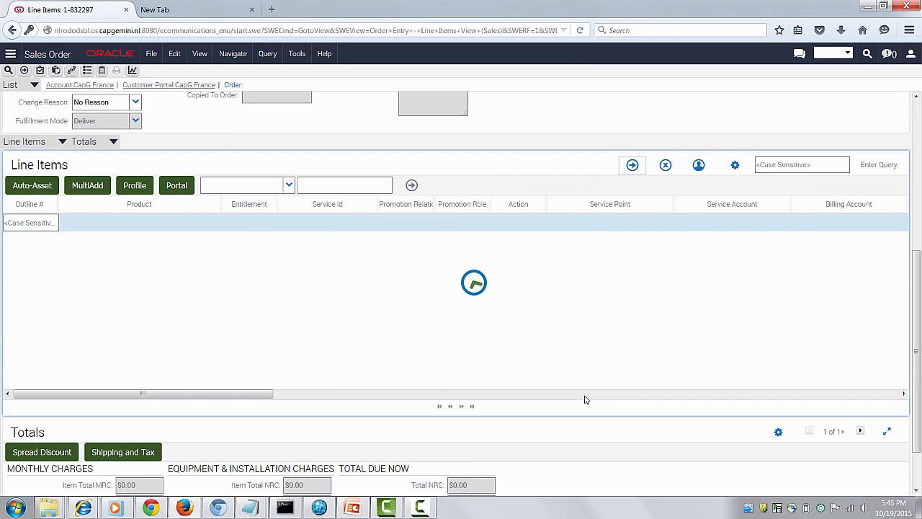
click(585, 395)
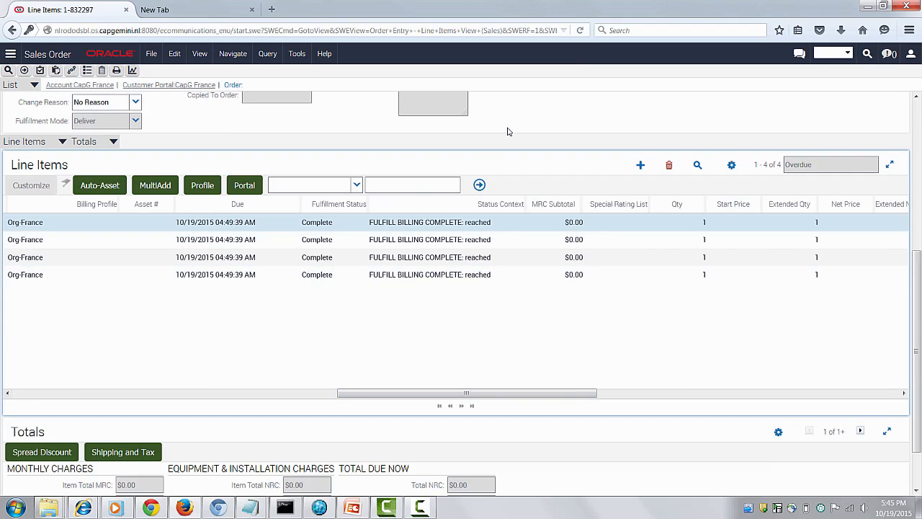
scroll(508, 141, up, 3)
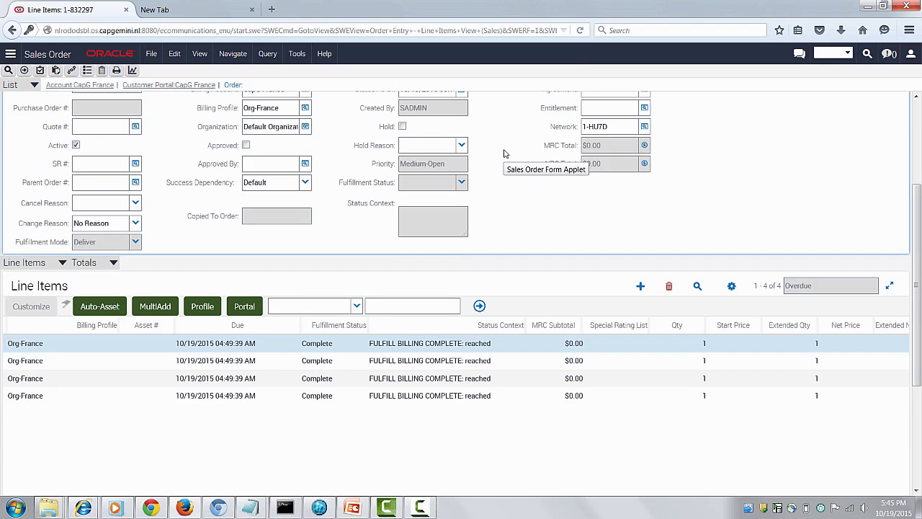
scroll(504, 152, up, 3)
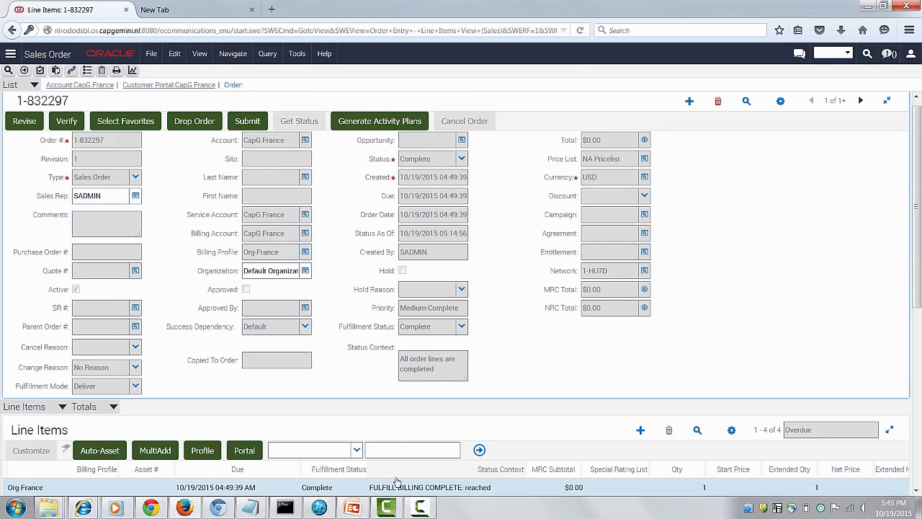
- Switch to Customer Center, refresh the CapG France organization account, and examine its owned group in the Charge Sharing view
click(423, 508)
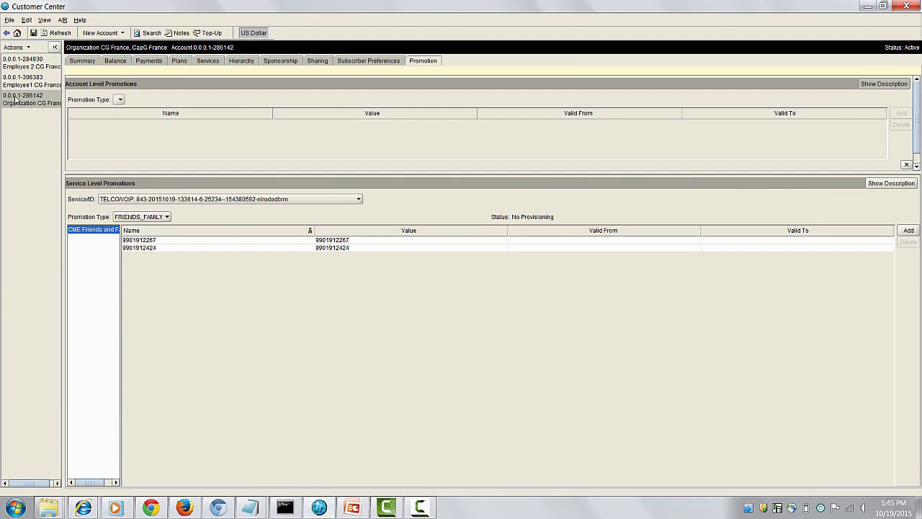
click(56, 34)
click(319, 63)
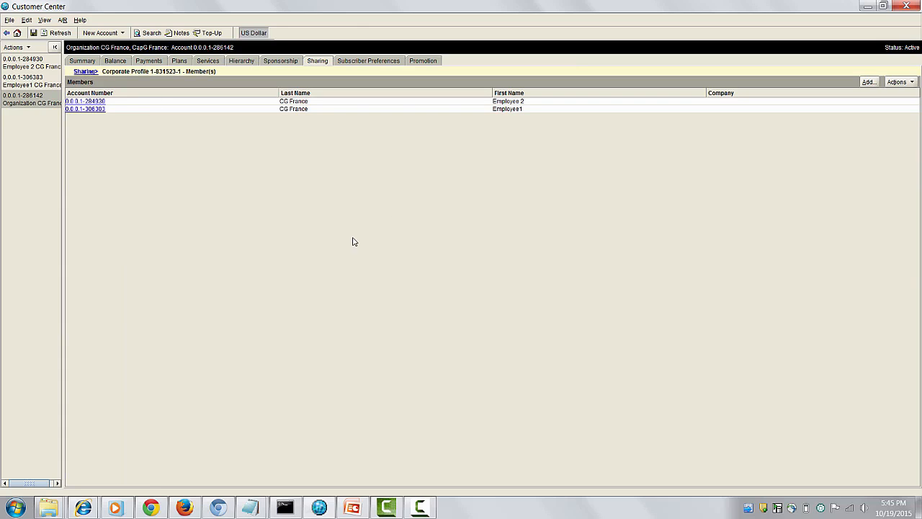
click(120, 82)
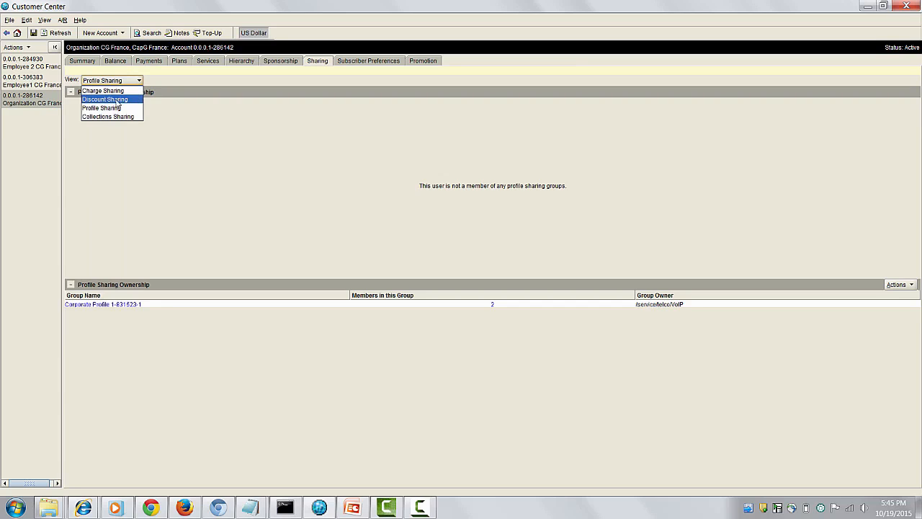
click(103, 91)
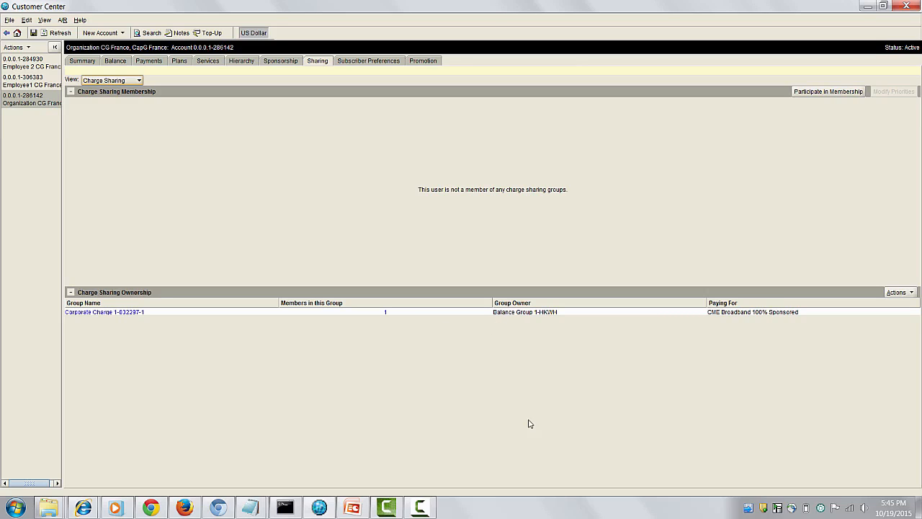
click(385, 313)
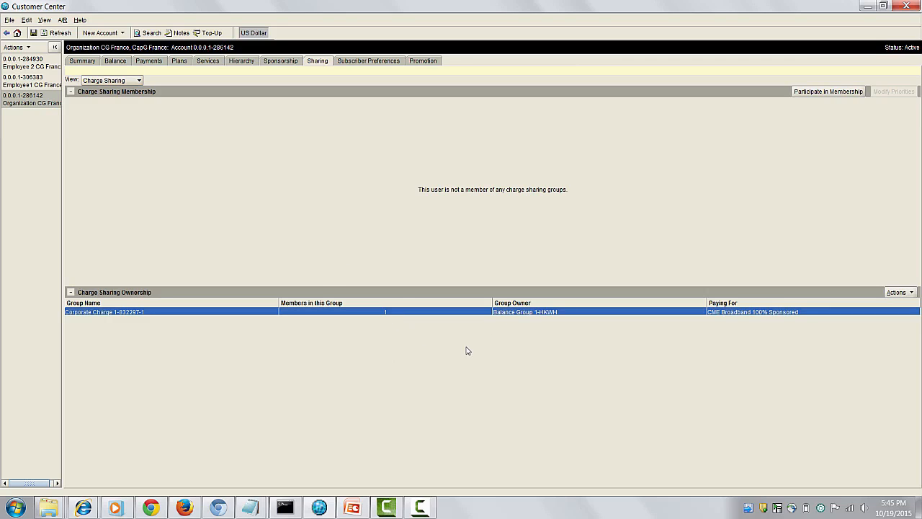